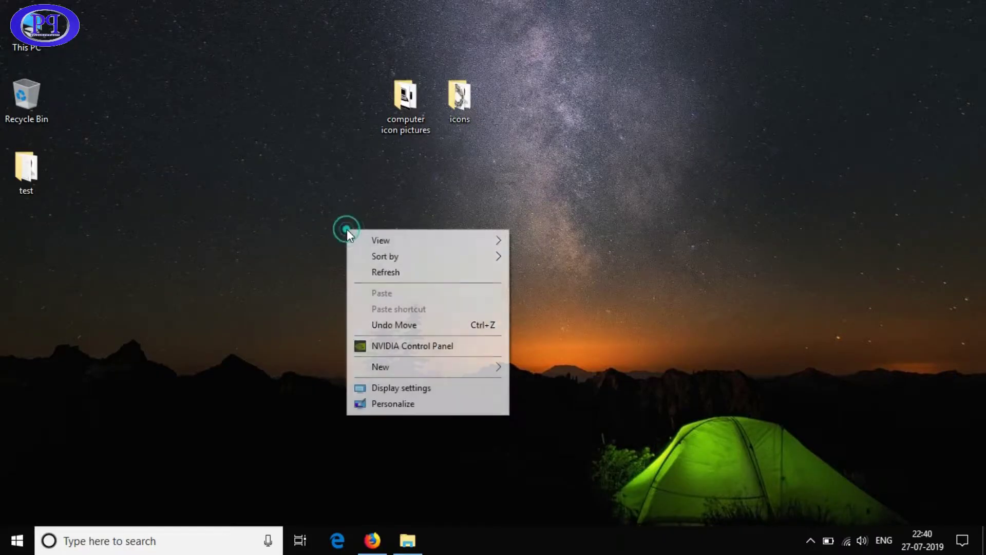
# Refresh the desktop, then select and deselect both desktop folders
pyautogui.click(401, 271)
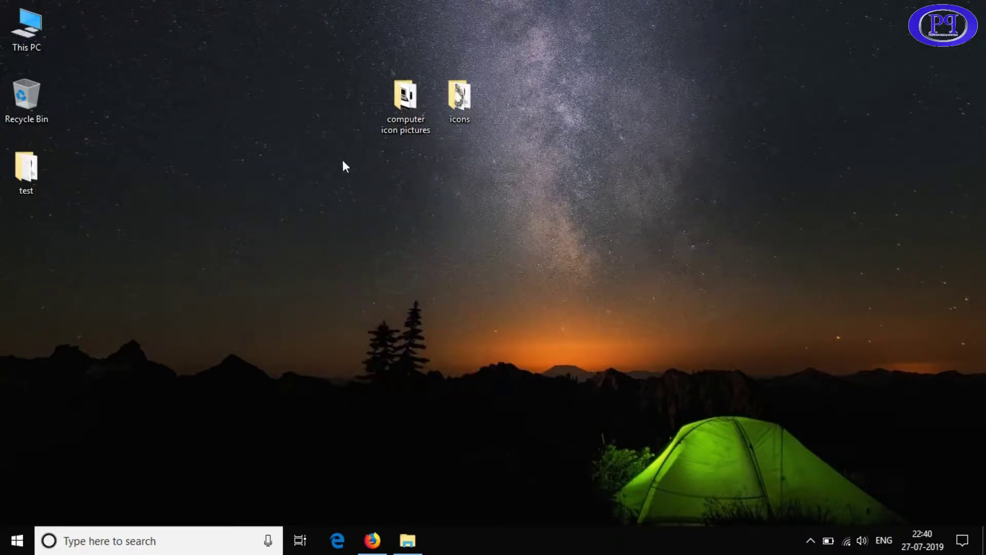
pyautogui.moveTo(329, 67); pyautogui.dragTo(521, 139)
pyautogui.click(401, 156)
# Open the icons folder and look over its four .ico files
pyautogui.doubleClick(463, 106)
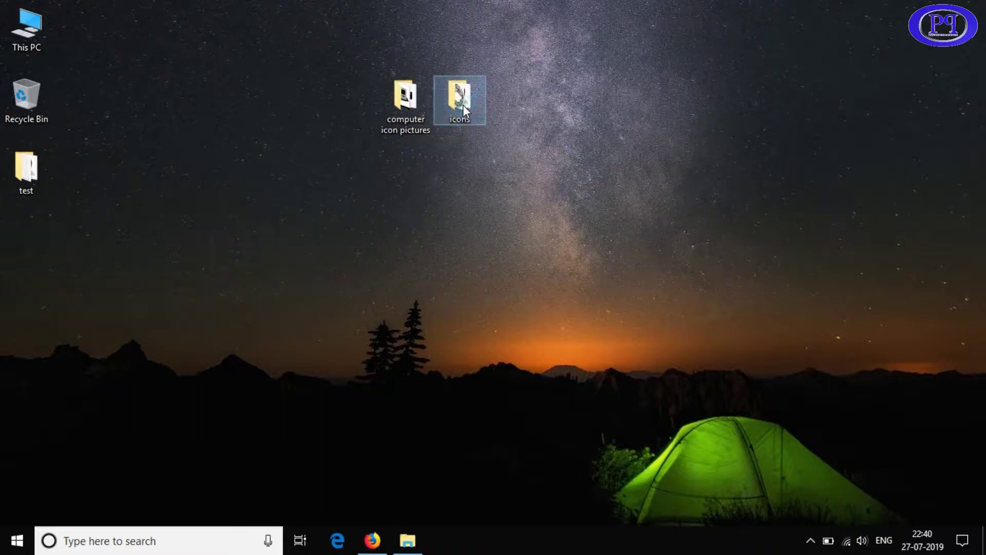
pyautogui.moveTo(343, 296); pyautogui.dragTo(698, 215)
pyautogui.click(688, 258)
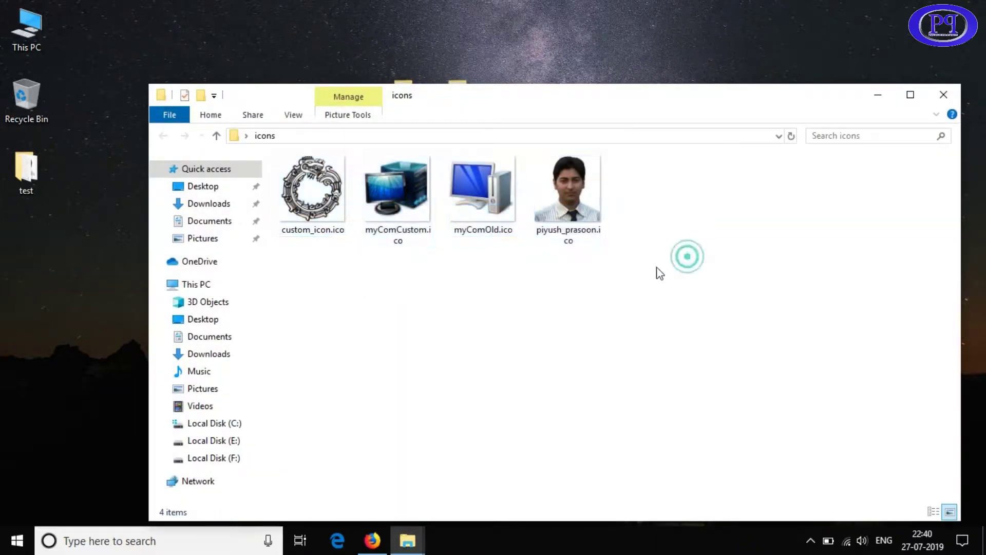
# Confirm in Properties that custom_icon.ico's type is ICO File, then close the icons folder window
pyautogui.click(318, 226)
pyautogui.rightClick(319, 226)
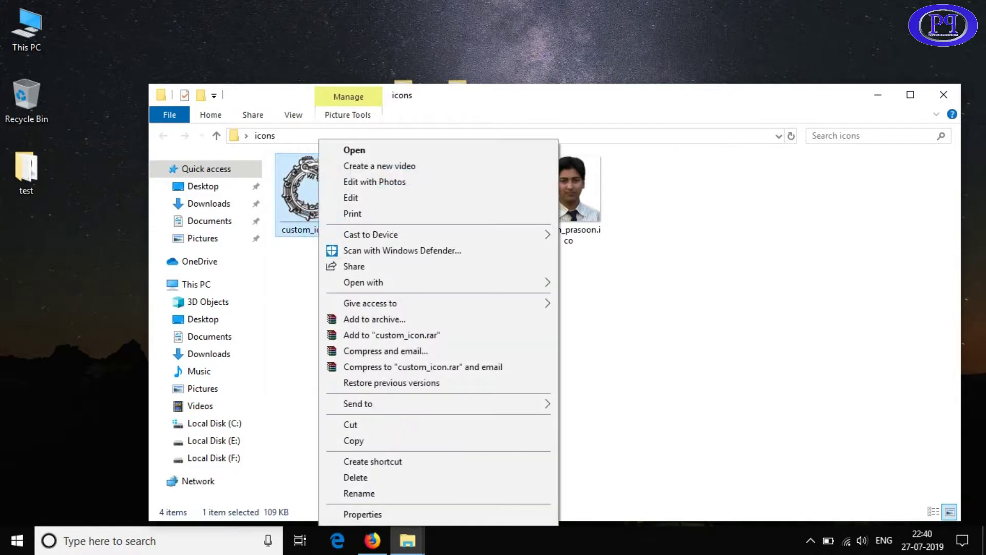
pyautogui.click(396, 515)
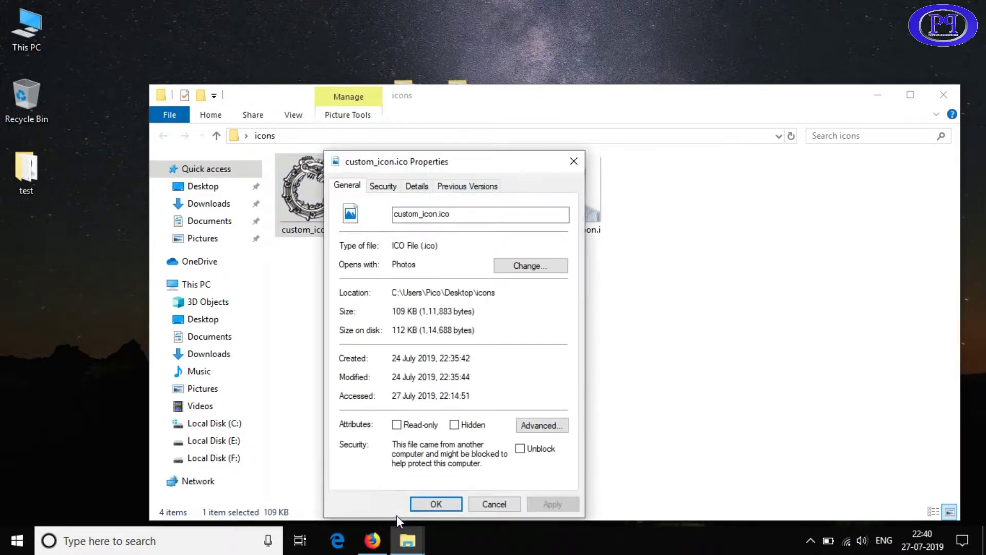
pyautogui.moveTo(394, 247); pyautogui.dragTo(438, 246)
pyautogui.click(438, 261)
pyautogui.click(574, 161)
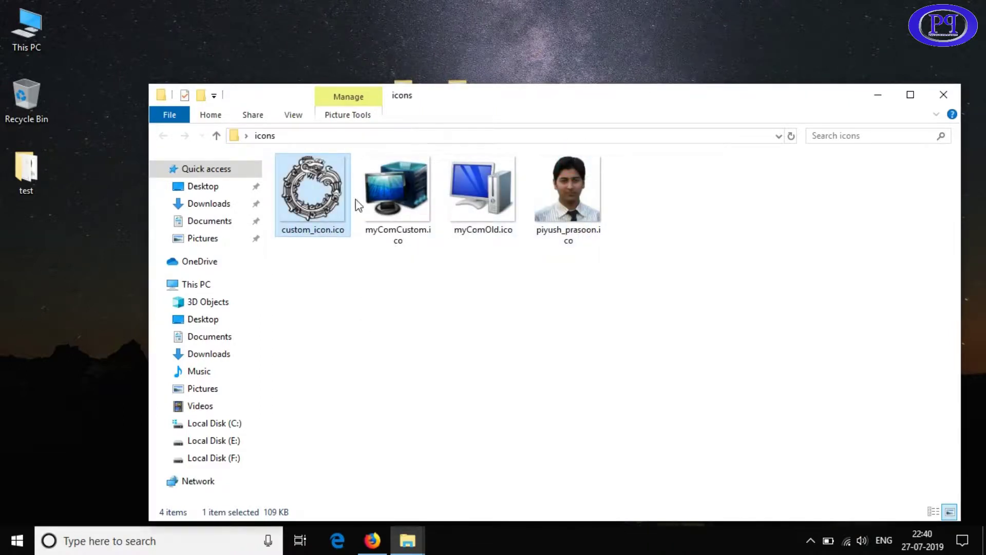
pyautogui.click(944, 95)
# Open the computer icon pictures folder and browse its image files
pyautogui.doubleClick(408, 112)
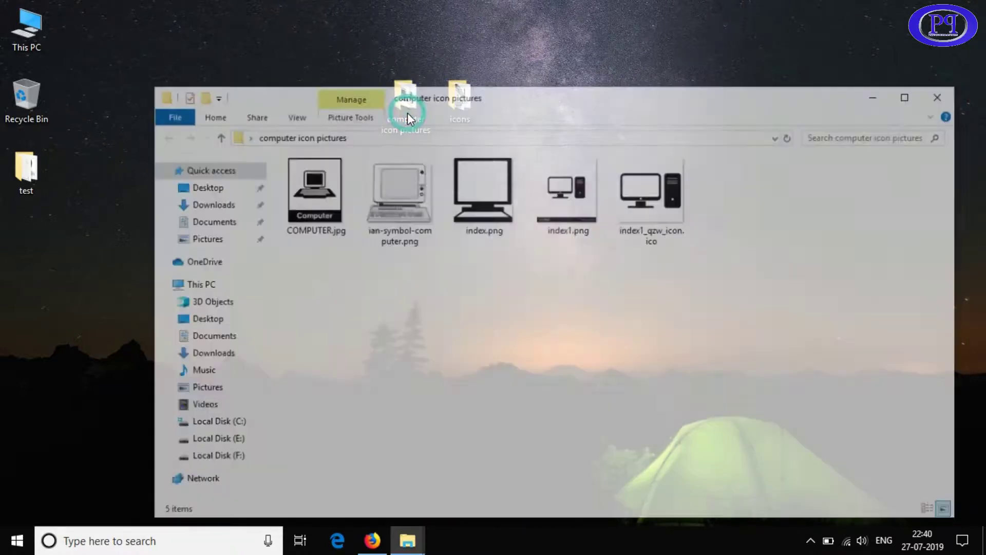
pyautogui.moveTo(289, 285); pyautogui.dragTo(758, 176)
pyautogui.click(482, 311)
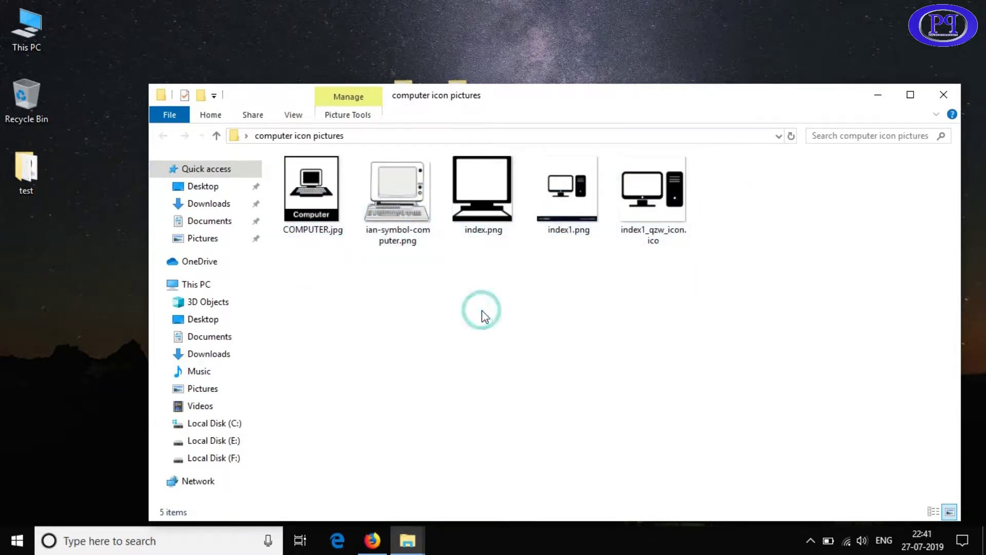
pyautogui.moveTo(311, 279); pyautogui.dragTo(583, 267)
pyautogui.click(371, 288)
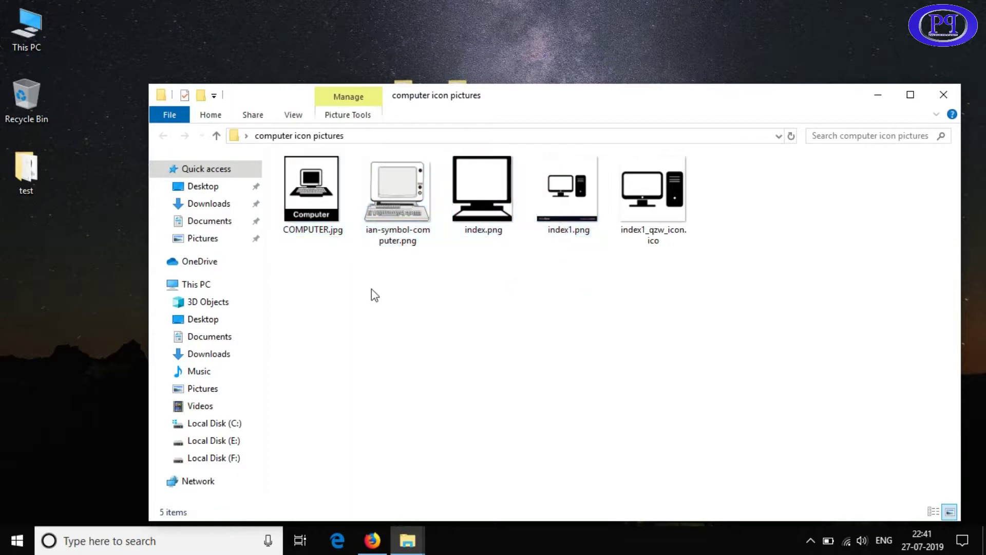
# Show Properties for COMPUTER.jpg (JPG File) and index1_qzw_icon.ico (ICO File)
pyautogui.rightClick(317, 221)
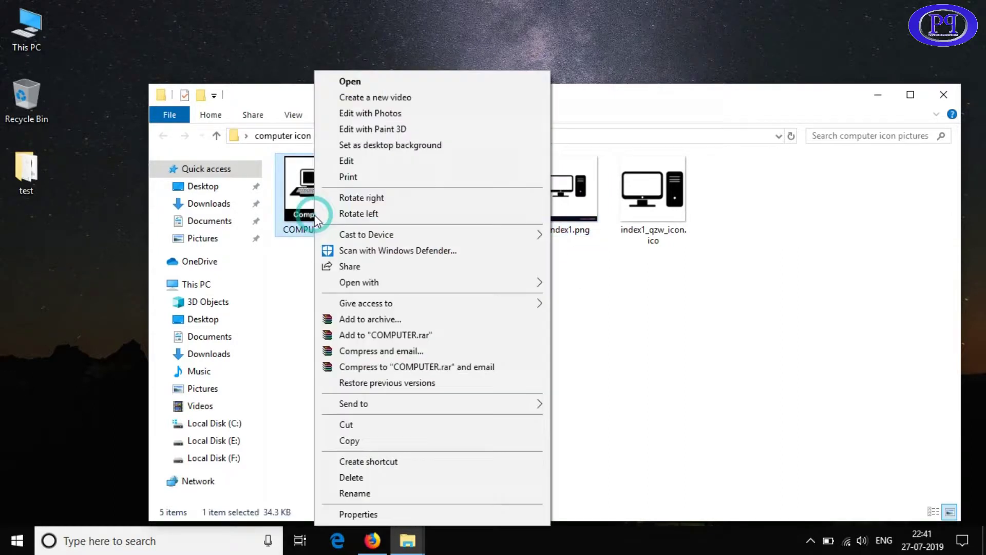
pyautogui.click(379, 512)
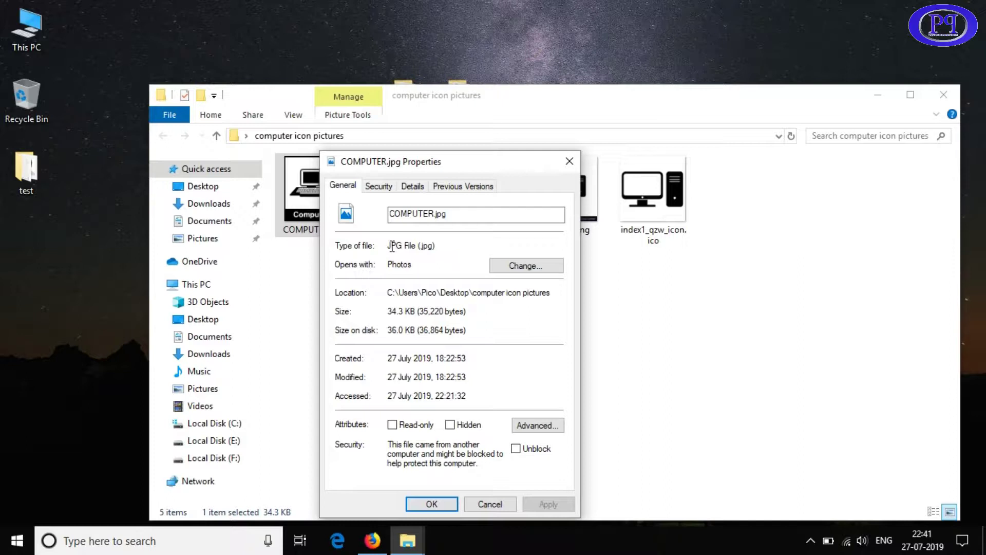
pyautogui.moveTo(388, 248); pyautogui.dragTo(451, 246)
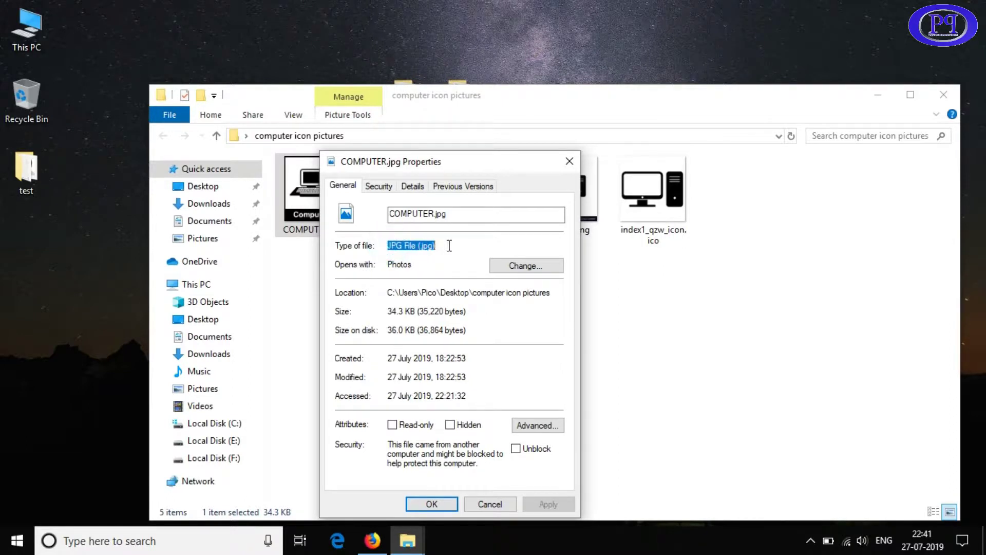
pyautogui.rightClick(662, 187)
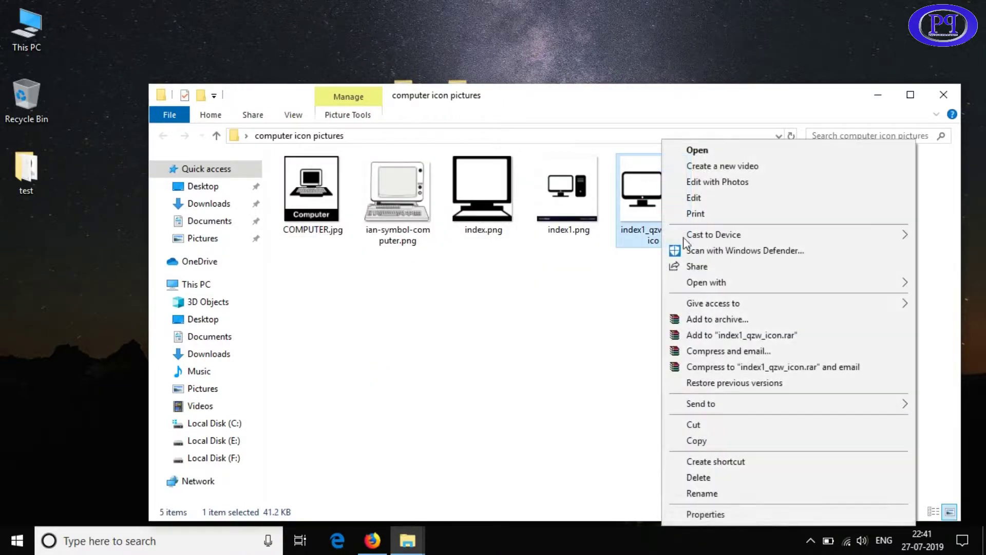
pyautogui.click(728, 515)
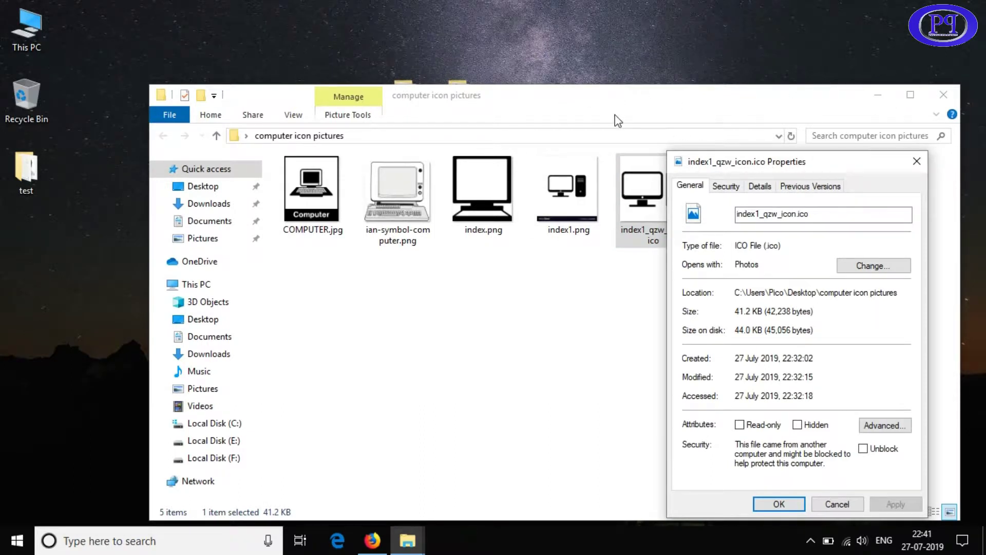
pyautogui.press('Return')
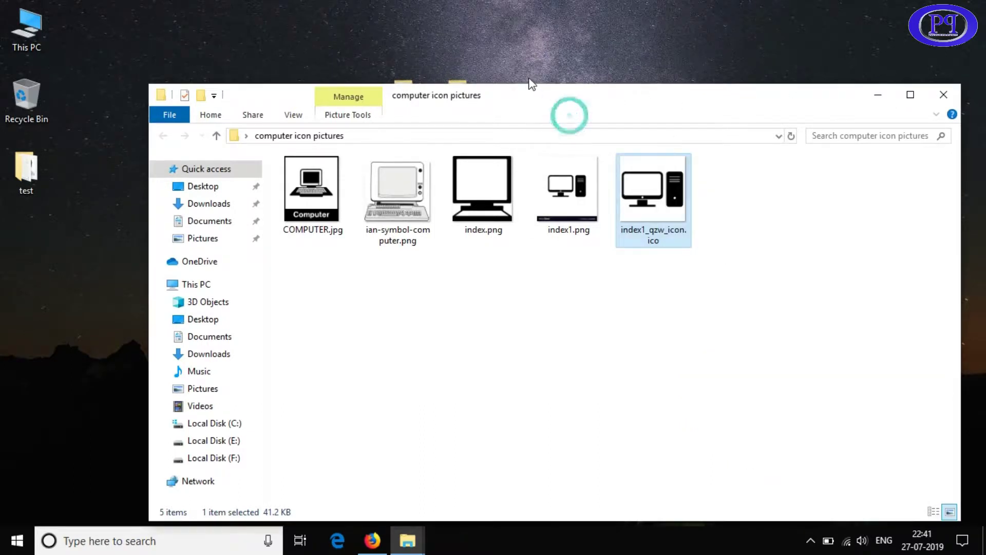
# Place the JPG and ICO Properties dialogs side by side and compare their file types
pyautogui.moveTo(598, 100); pyautogui.dragTo(524, 51)
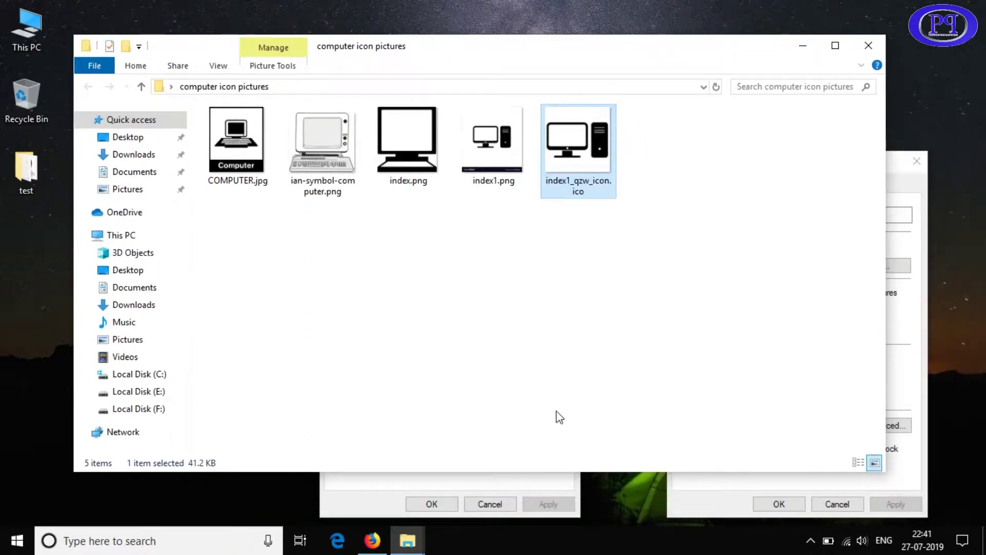
pyautogui.click(510, 480)
pyautogui.click(720, 489)
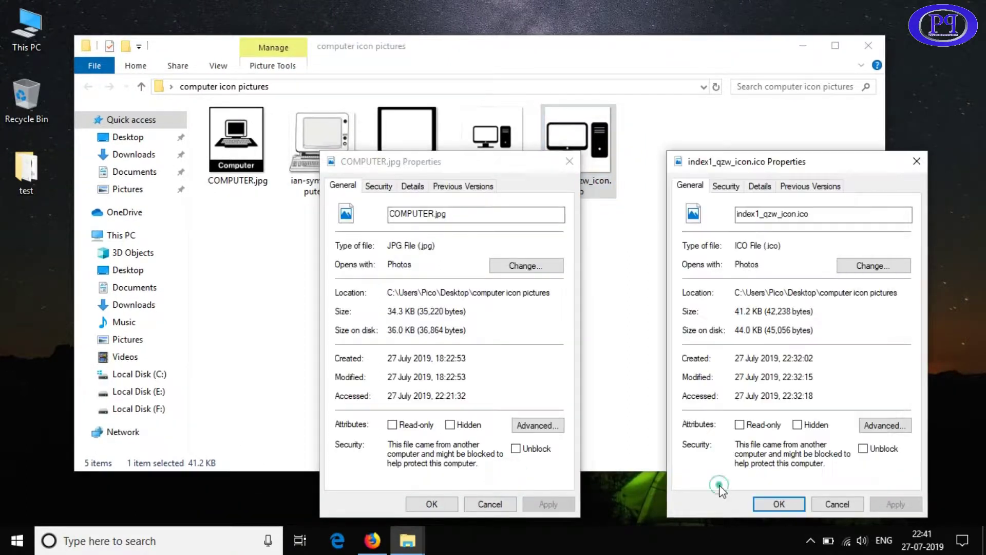
pyautogui.moveTo(744, 164); pyautogui.dragTo(700, 165)
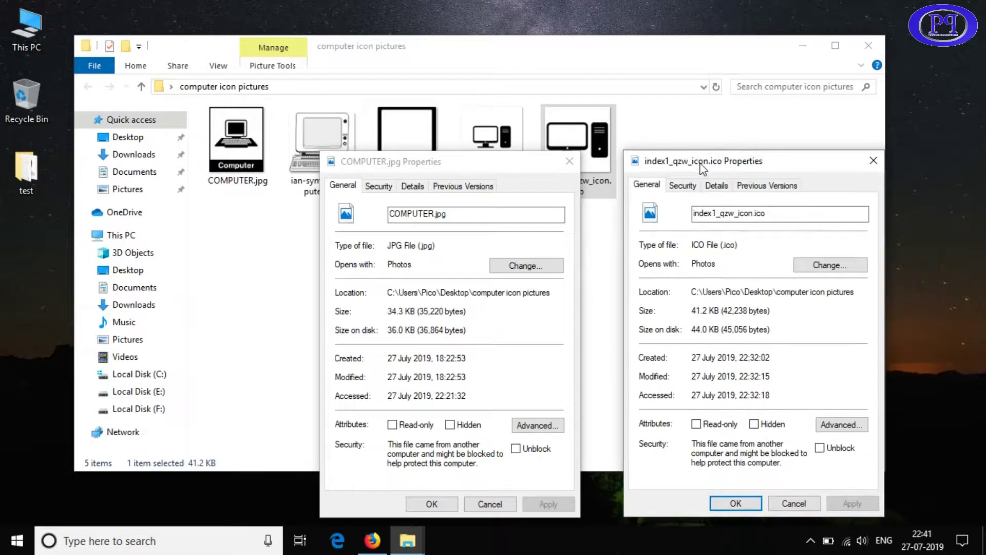
pyautogui.moveTo(408, 252); pyautogui.dragTo(740, 245)
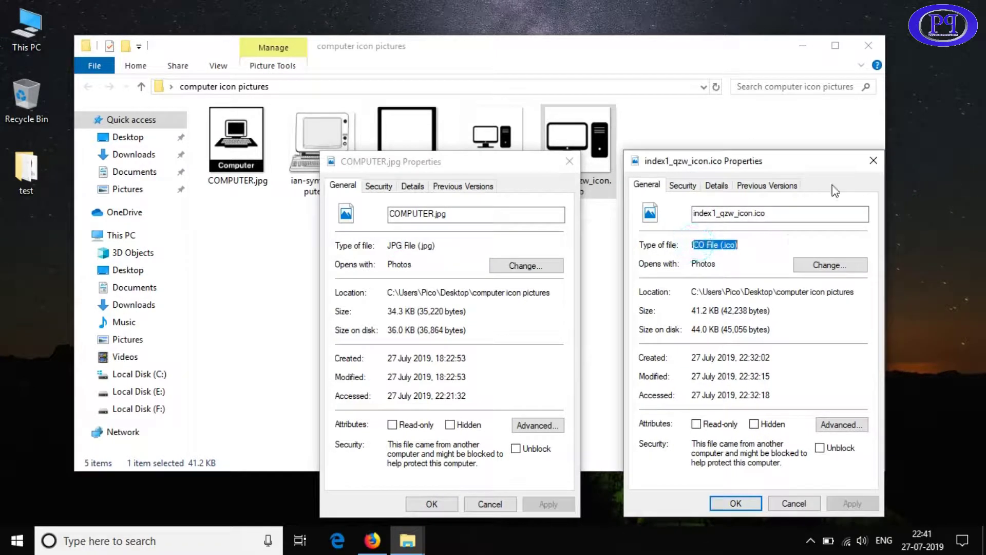
# Close both Properties dialogs and select ian-symbol-computer.png
pyautogui.click(873, 161)
pyautogui.click(569, 161)
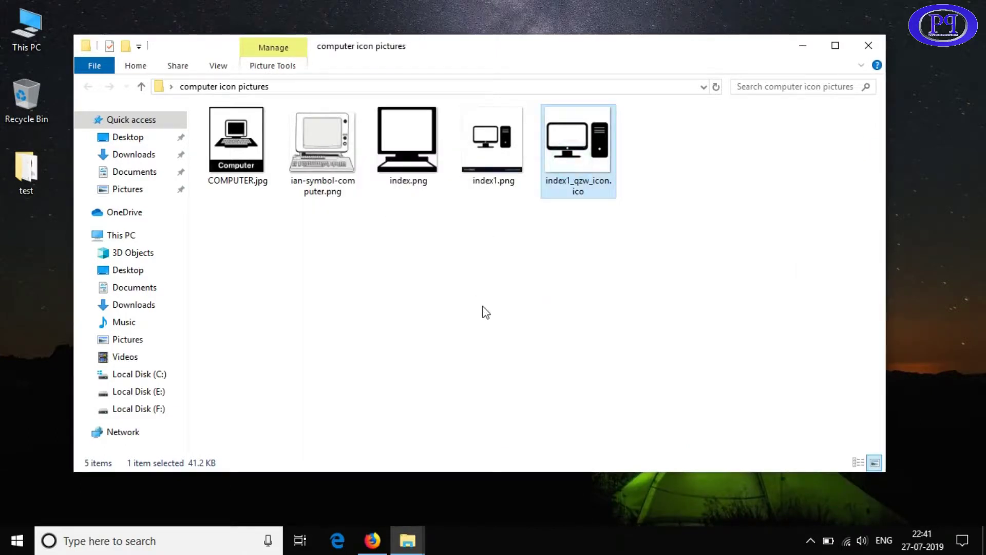
pyautogui.click(482, 307)
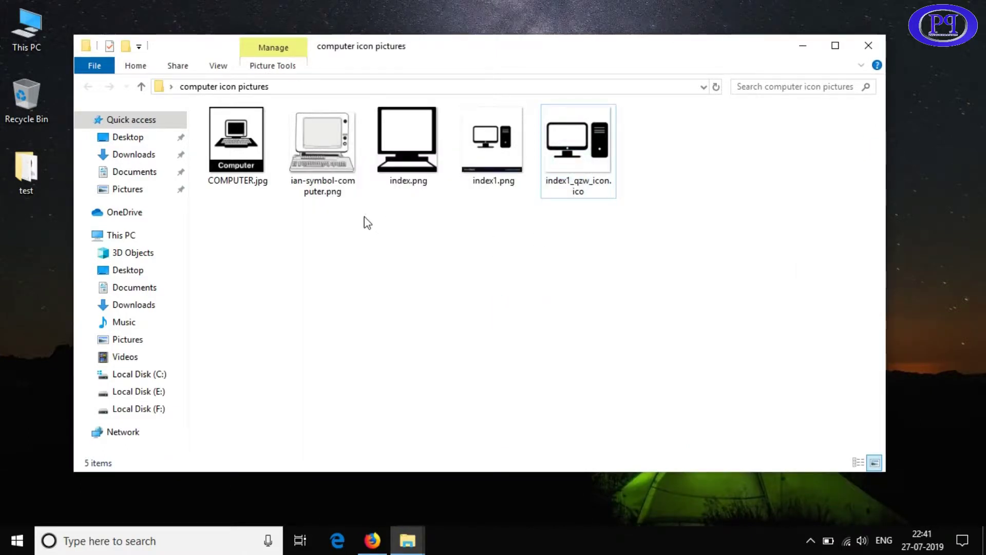
pyautogui.click(324, 142)
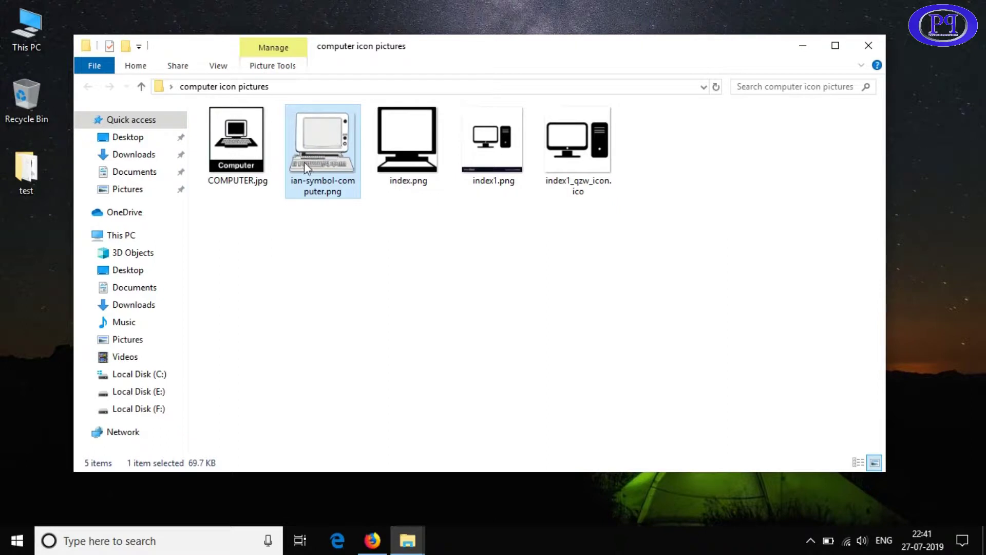
pyautogui.click(373, 540)
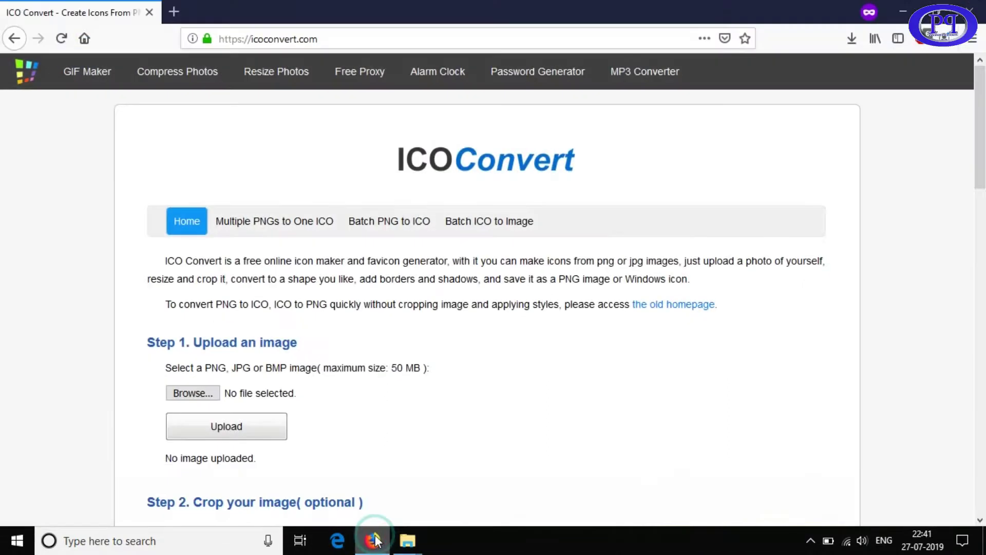
pyautogui.click(358, 37)
pyautogui.hotkey('ctrl', 'c')
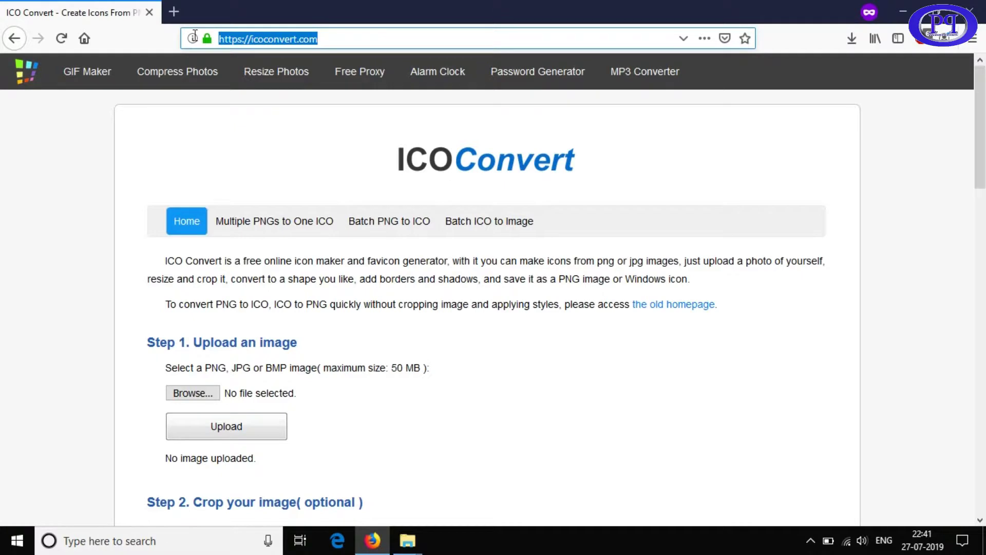
pyautogui.press('super+r')
pyautogui.write('no')
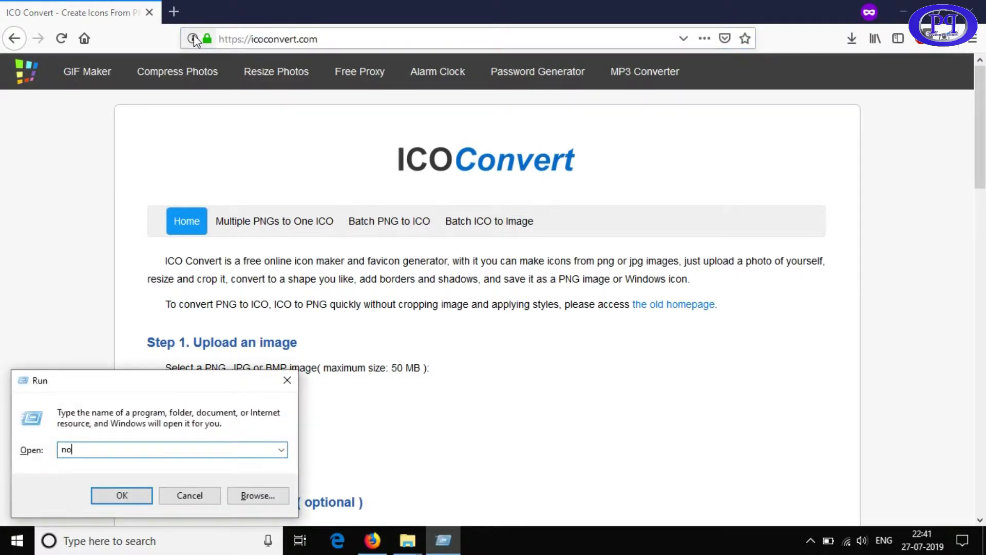
pyautogui.write('tepad')
pyautogui.press('Return')
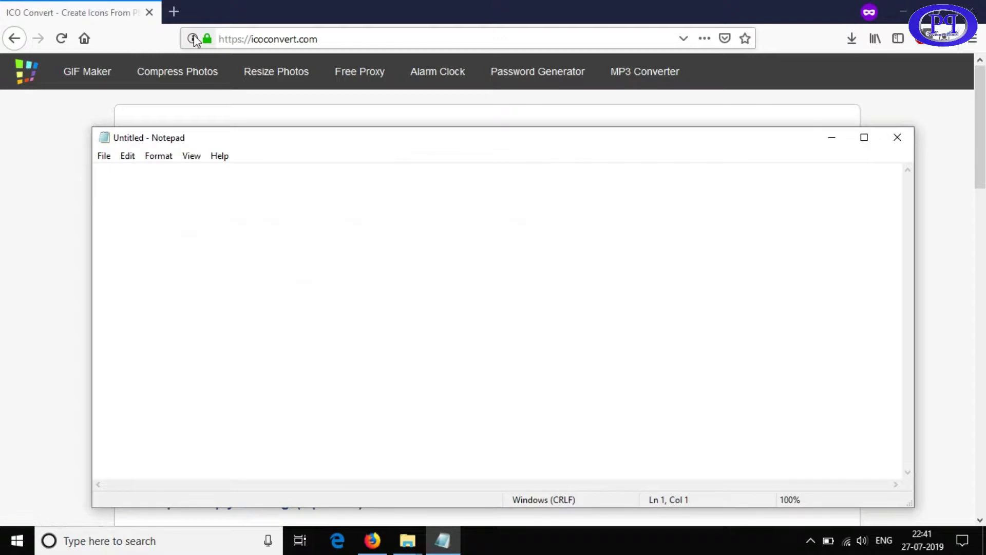
pyautogui.hotkey('ctrl', 'v')
# Enlarge the pasted address text, then close Notepad without saving
pyautogui.hotkey('ctrl', 'a')
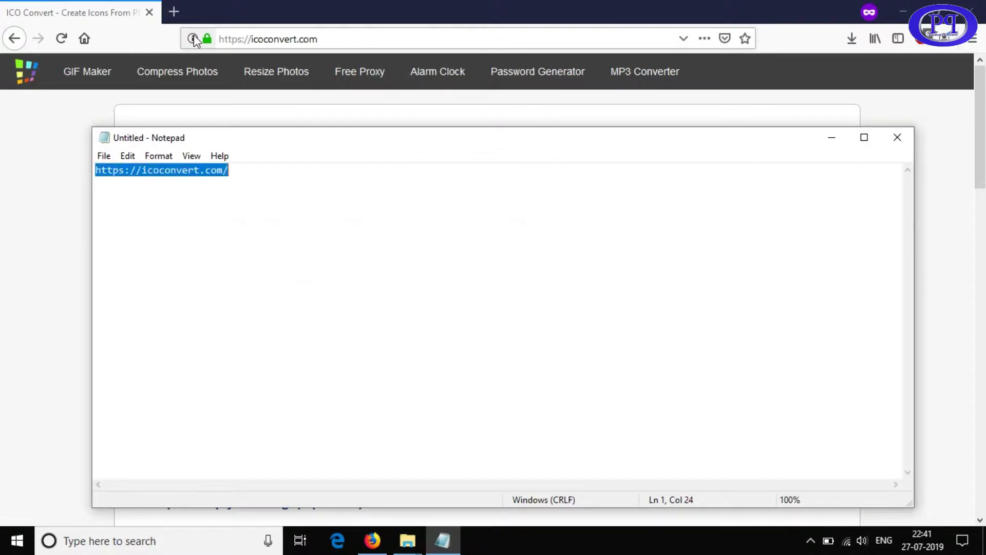
pyautogui.hotkey('ctrl', '+')
pyautogui.hotkey('ctrl', '+')
pyautogui.hotkey('ctrl', '+')
pyautogui.hotkey('ctrl', '+')
pyautogui.hotkey('ctrl', '+')
pyautogui.hotkey('ctrl', '+')
pyautogui.hotkey('ctrl', '+')
pyautogui.hotkey('ctrl', '+')
pyautogui.hotkey('ctrl', '+')
pyautogui.hotkey('ctrl', '+')
pyautogui.hotkey('ctrl', '+')
pyautogui.hotkey('ctrl', '+')
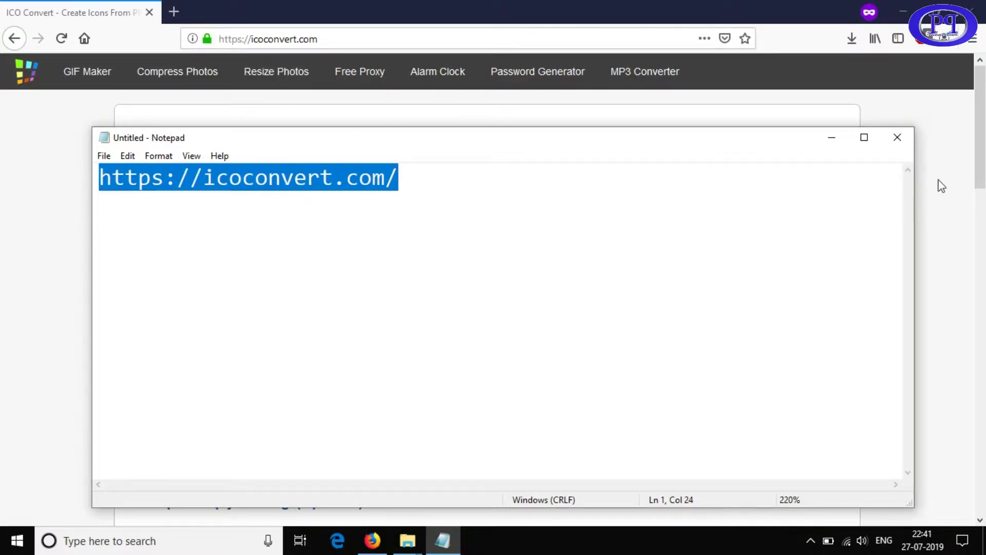
pyautogui.click(897, 137)
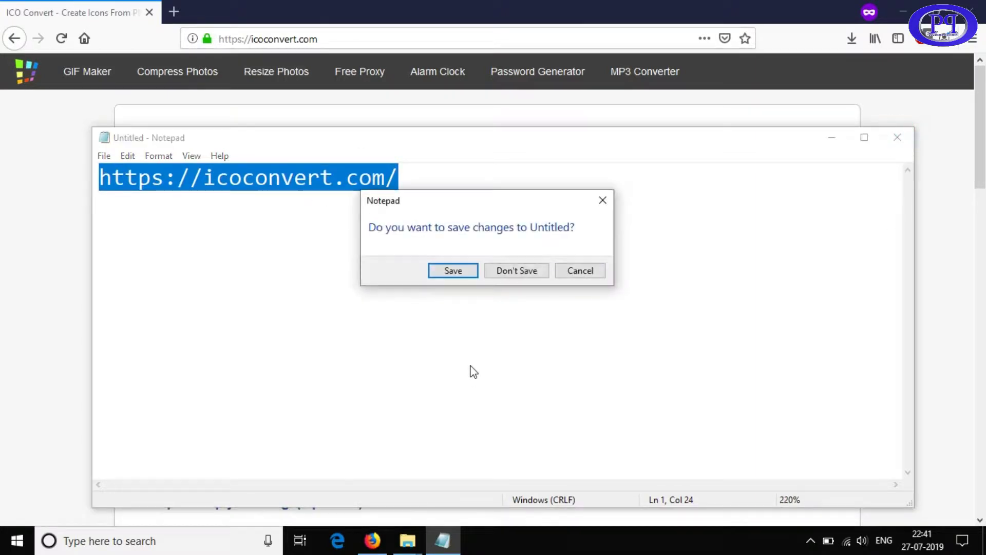
pyautogui.click(529, 276)
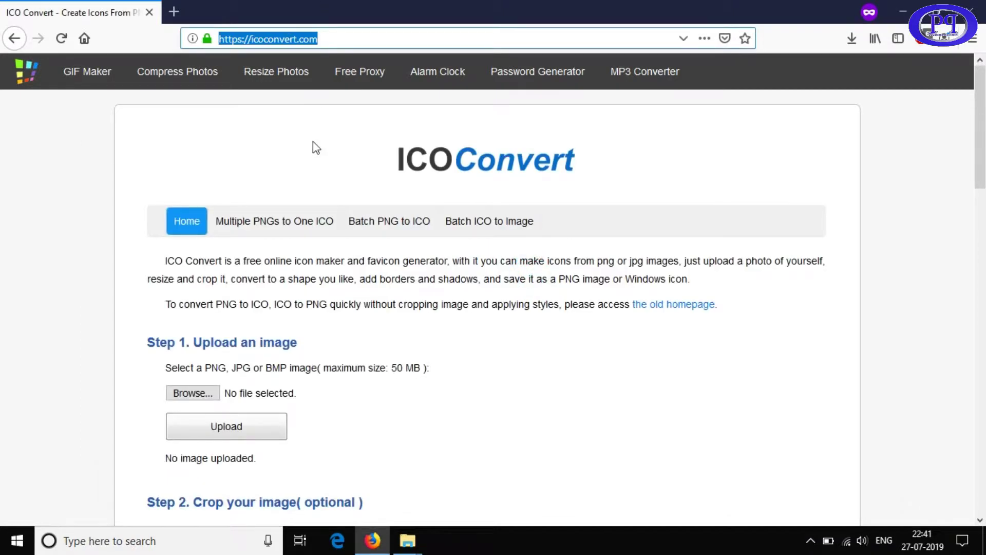
# Upload ian-symbol-computer.png to ICO Convert and scroll to the Step 2 crop area
pyautogui.click(188, 394)
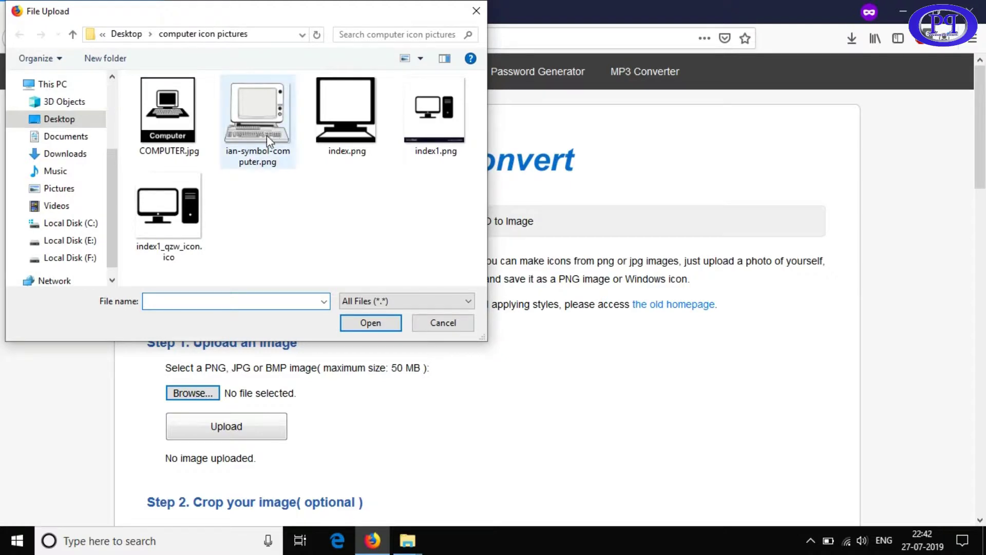
pyautogui.doubleClick(268, 121)
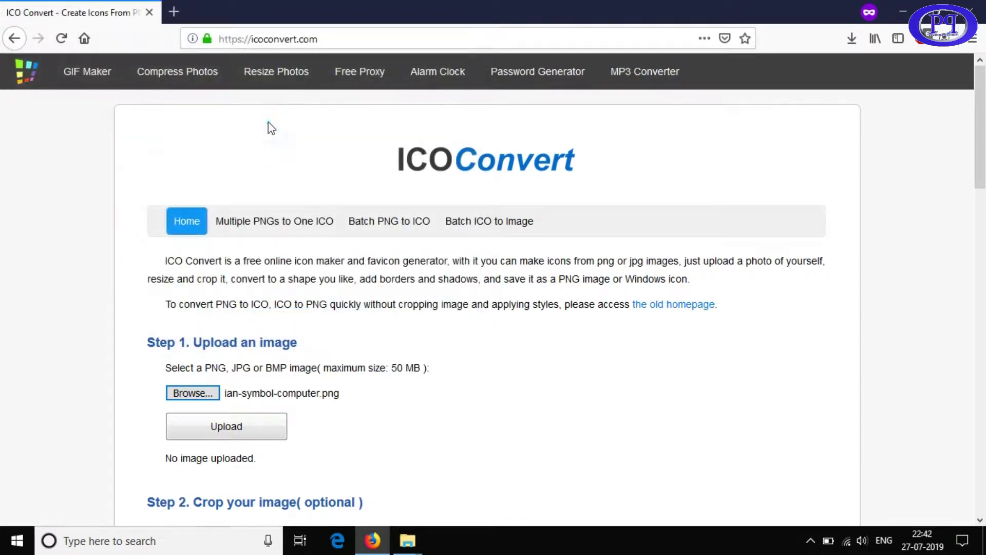
pyautogui.click(225, 435)
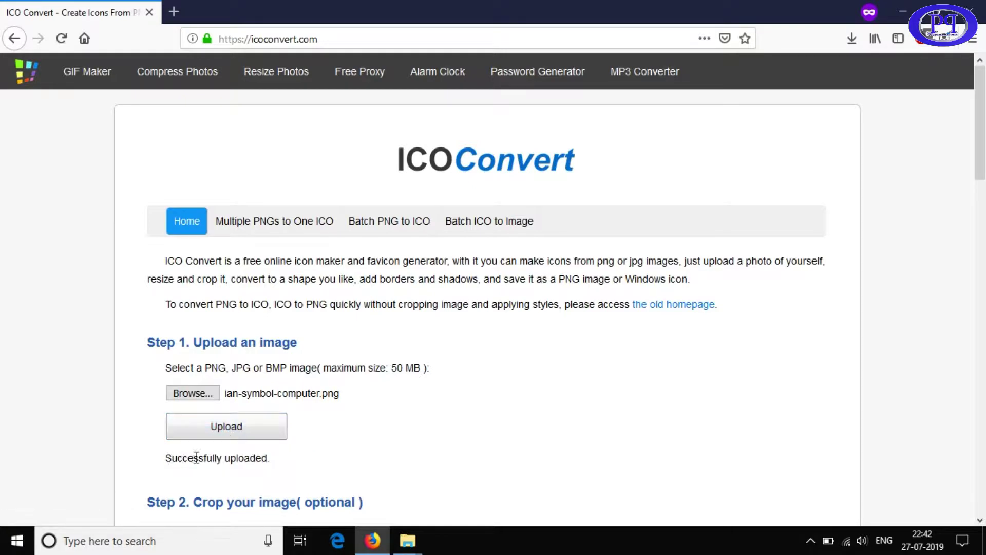
pyautogui.scroll(-8, 386, 470)
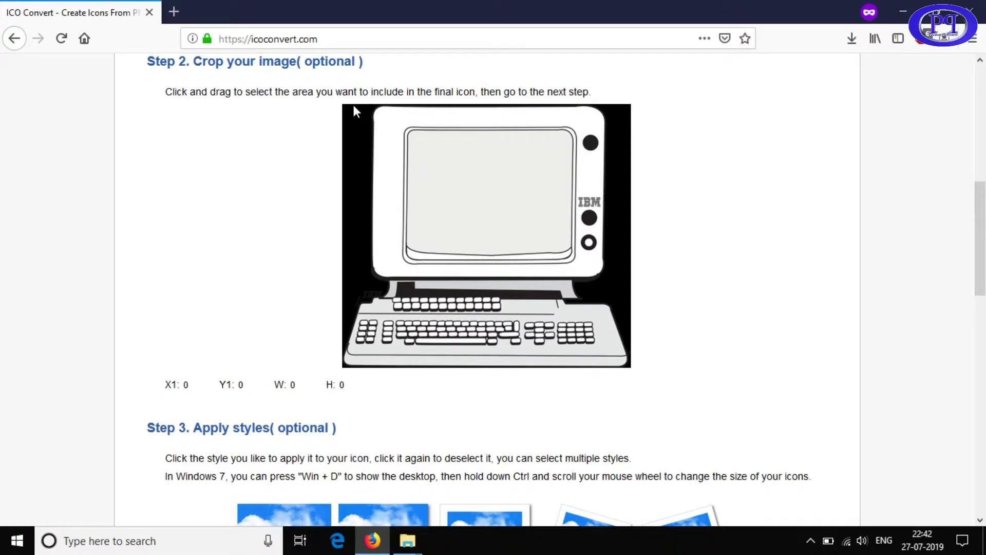
# Draw a 365 × 365 crop box at X1 17, Y1 0 framing the computer picture
pyautogui.moveTo(350, 106); pyautogui.dragTo(656, 367)
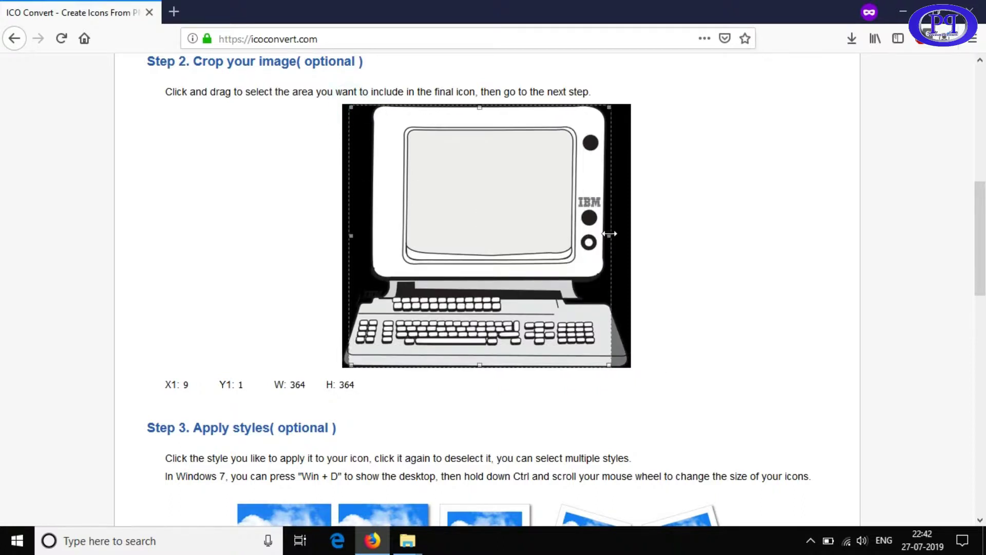
pyautogui.moveTo(544, 237); pyautogui.dragTo(549, 236)
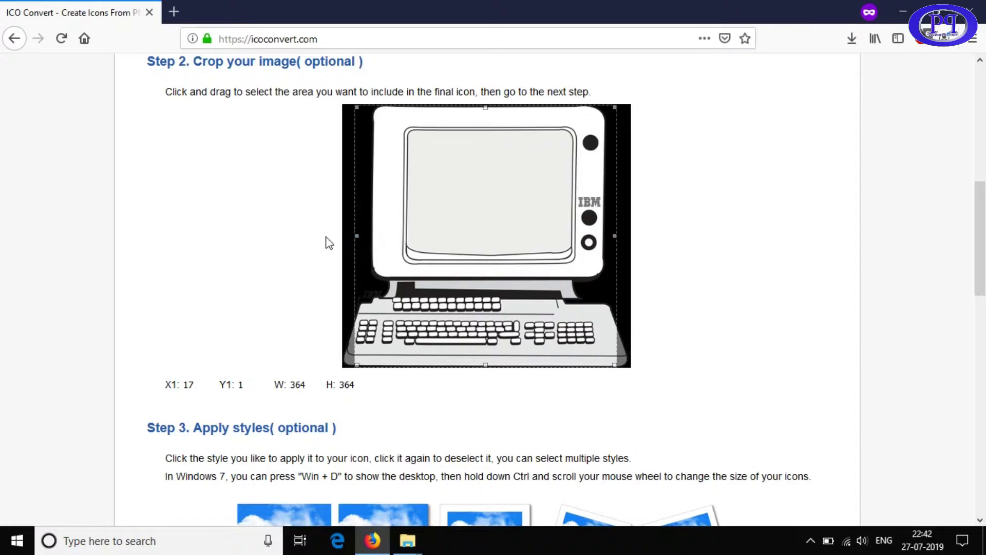
pyautogui.moveTo(485, 109); pyautogui.dragTo(485, 107)
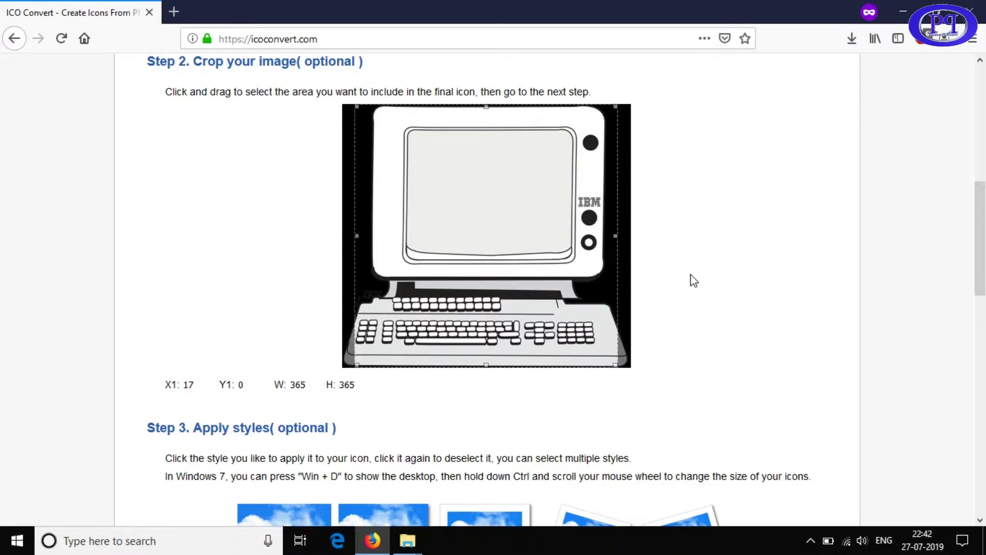
pyautogui.scroll(-2, 694, 280)
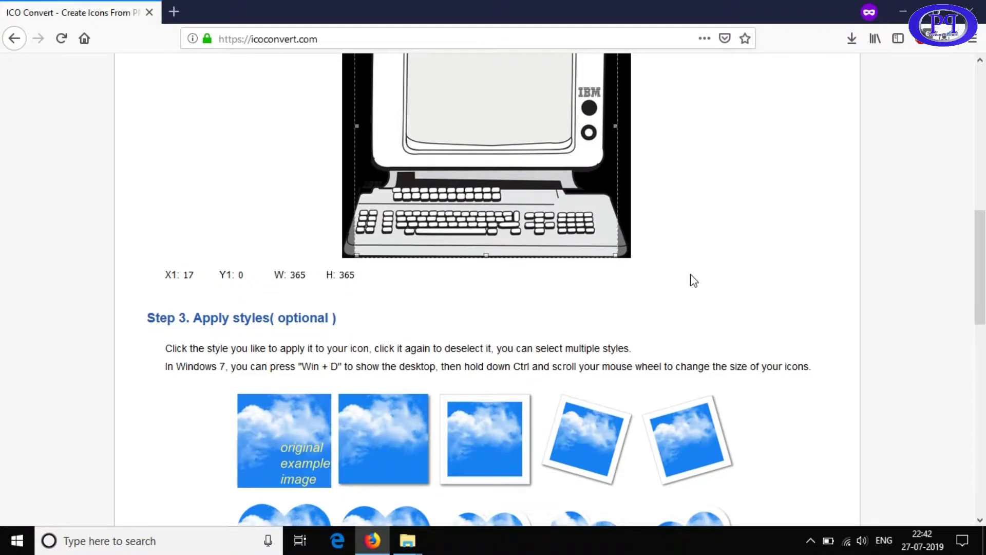
pyautogui.scroll(3, 692, 280)
# Convert the crop to ICO and download ian_symbol_computer_xKf_icon.ico (55.4 KB)
pyautogui.scroll(-9, 692, 279)
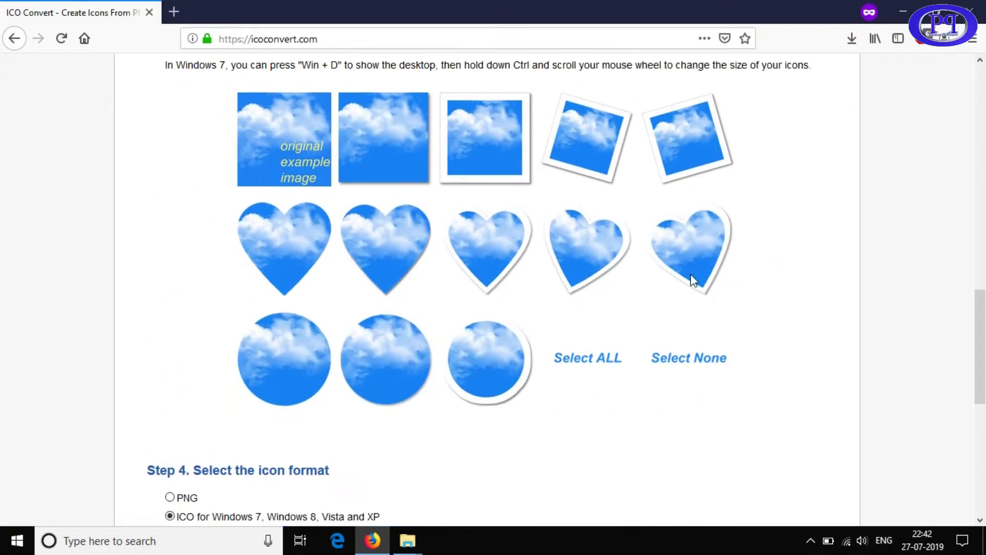
pyautogui.scroll(-2, 691, 281)
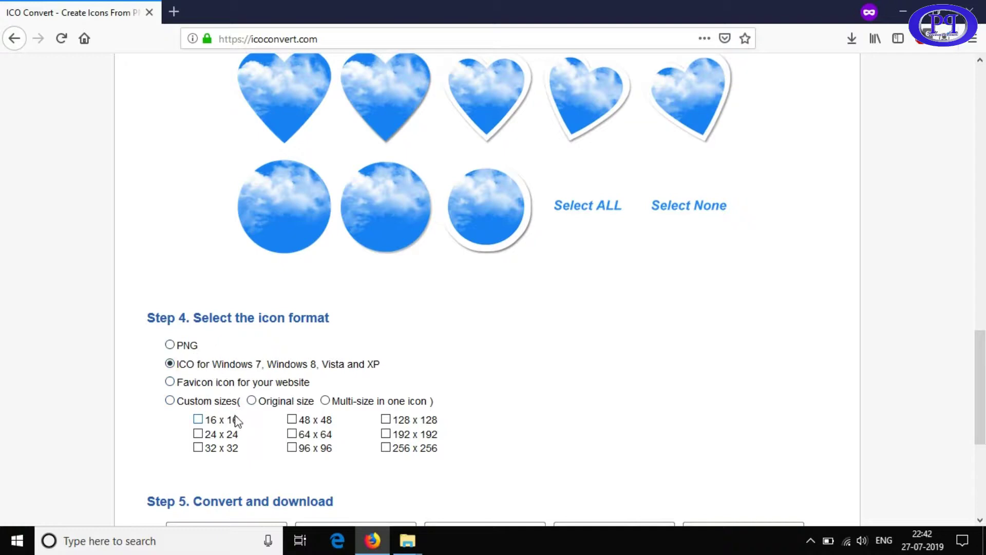
pyautogui.scroll(-4, 441, 429)
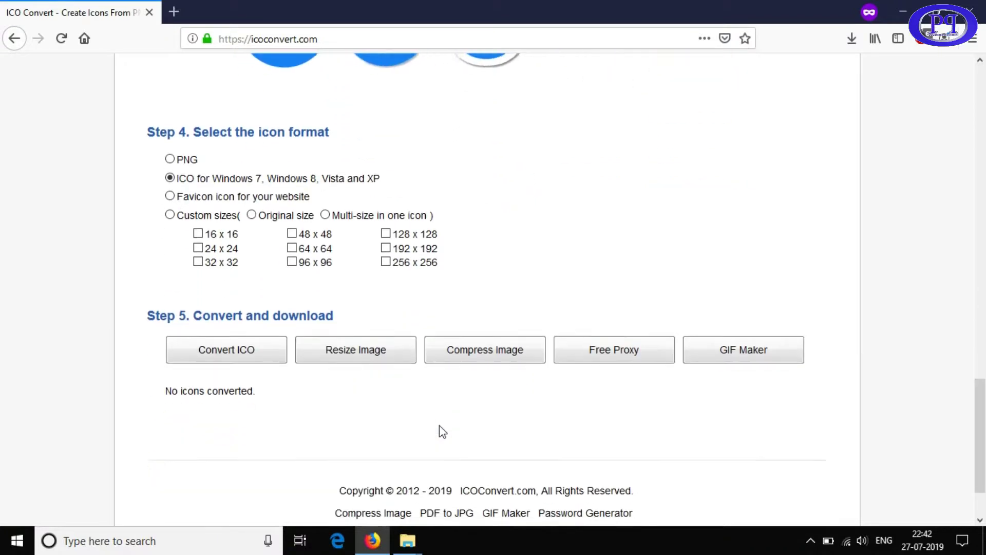
pyautogui.click(228, 349)
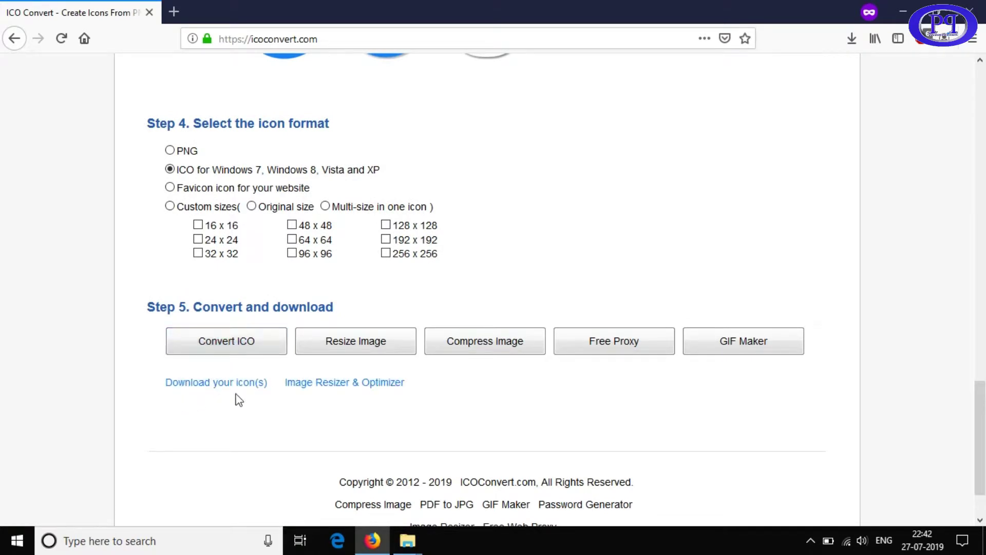
pyautogui.click(217, 383)
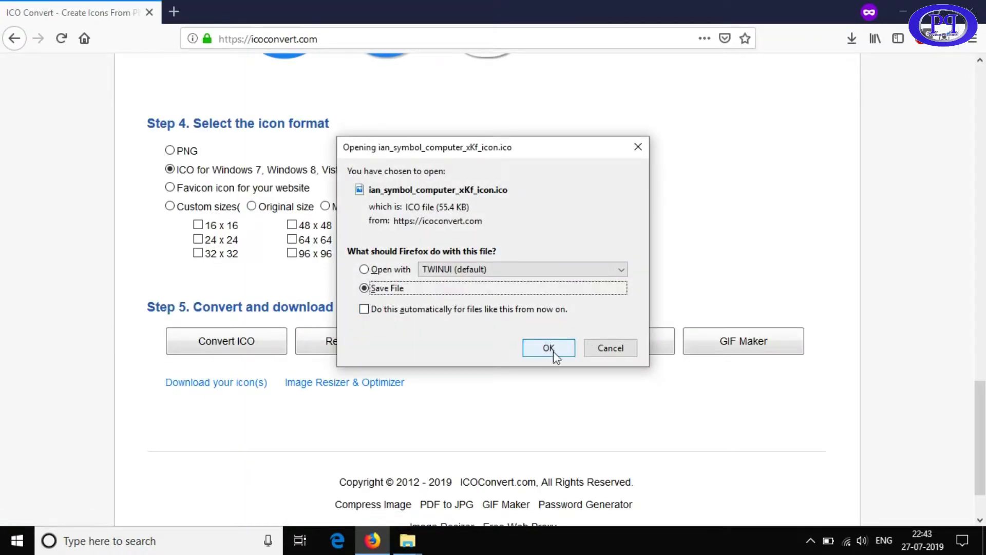
# Save ian_symbol_computer_xKf_icon.ico to Downloads, view its folder, then close it and minimize Firefox
pyautogui.click(553, 352)
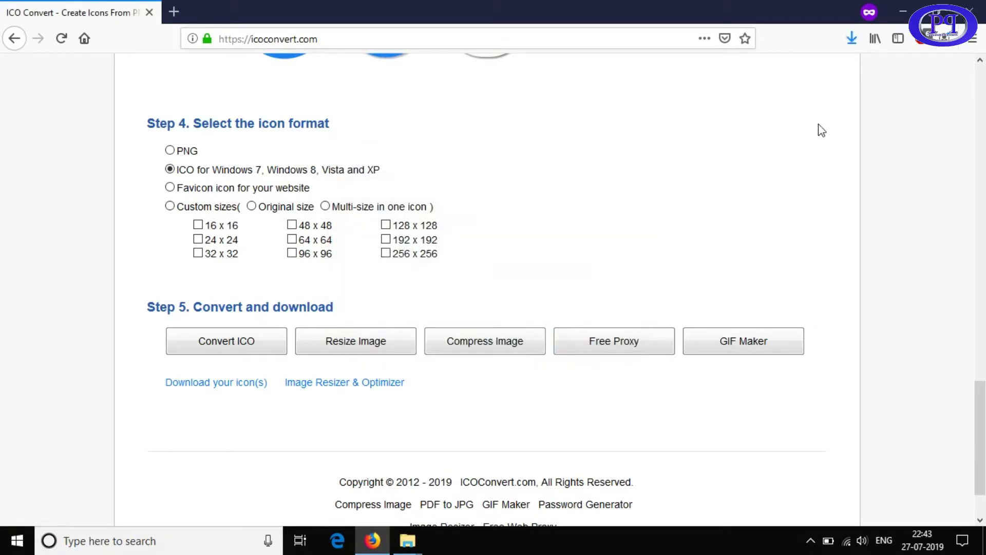
pyautogui.click(852, 40)
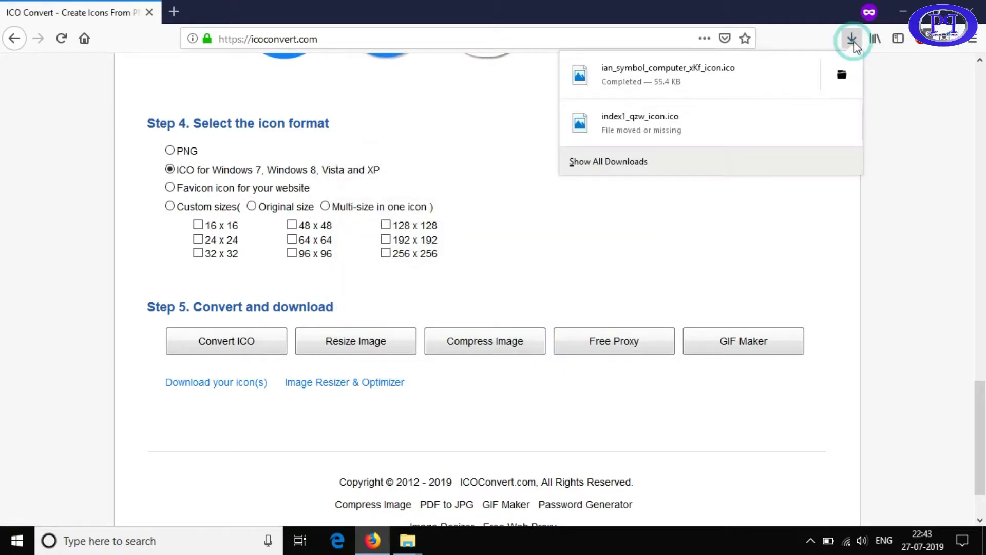
pyautogui.rightClick(701, 77)
pyautogui.click(760, 86)
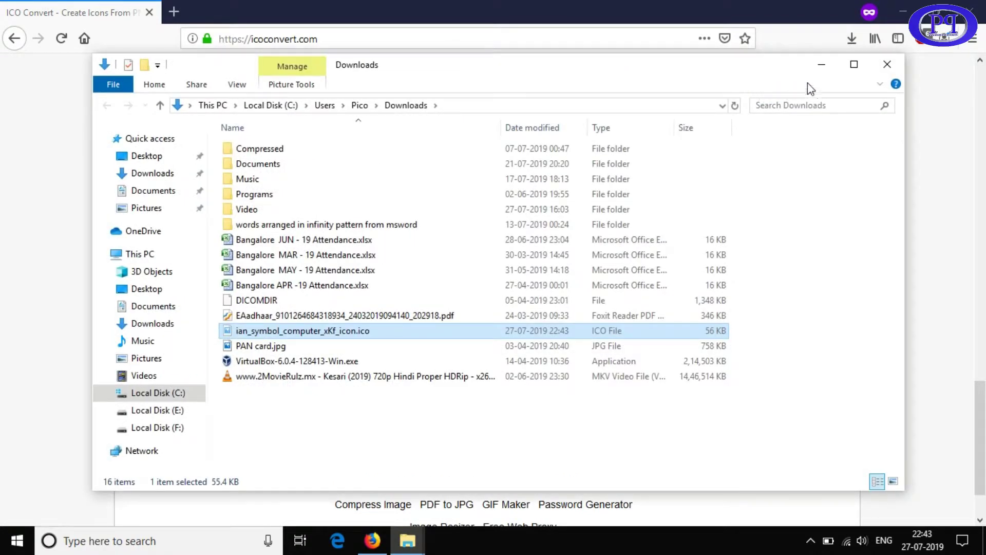
pyautogui.click(887, 66)
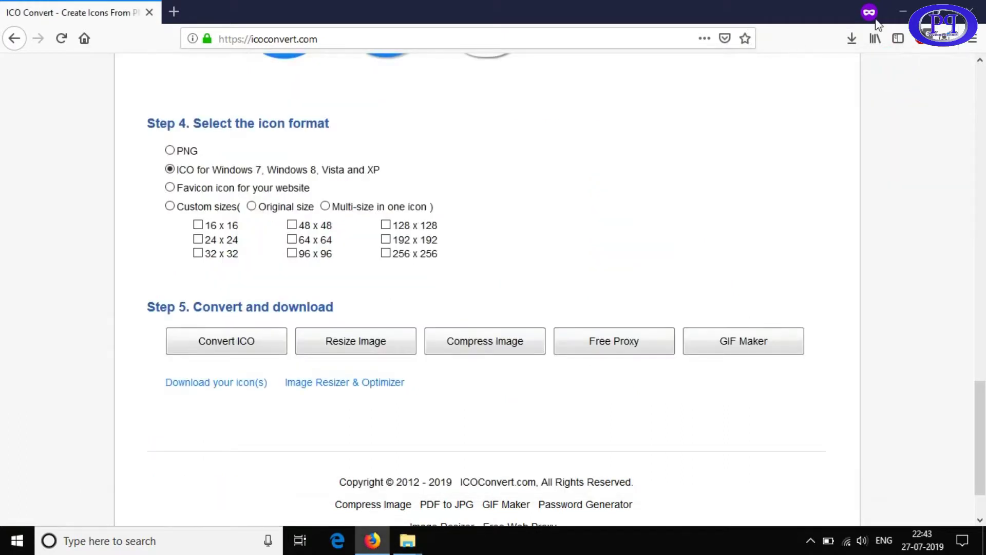
pyautogui.click(902, 12)
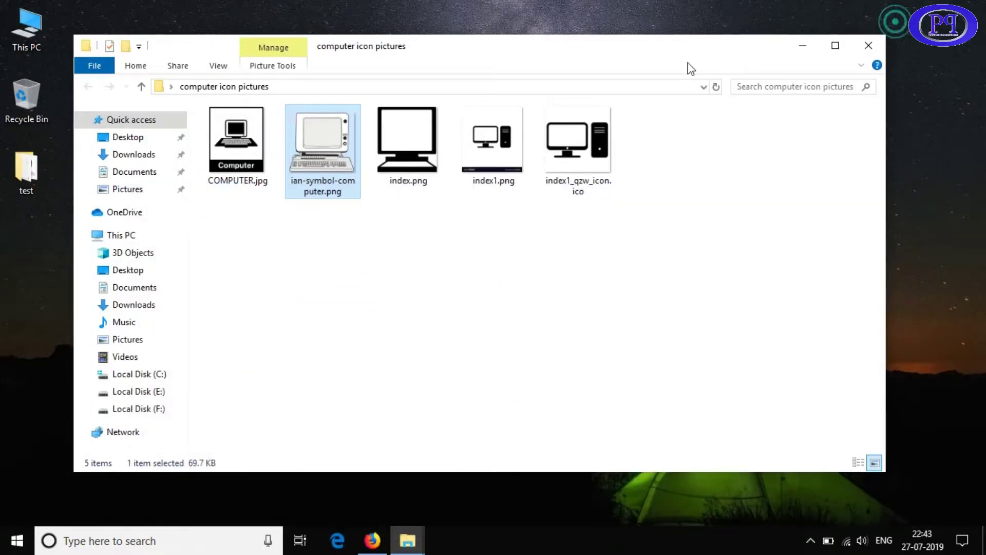
# Paste ian_symbol_computer_xKf_icon.ico into the computer icon pictures folder, keeping its name
pyautogui.rightClick(410, 255)
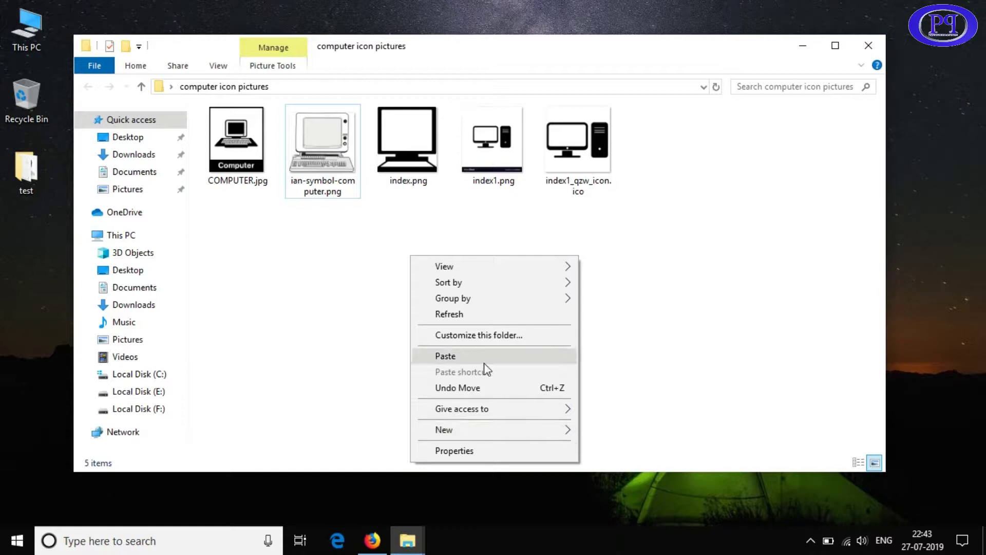
pyautogui.click(497, 357)
pyautogui.click(669, 191)
pyautogui.click(682, 194)
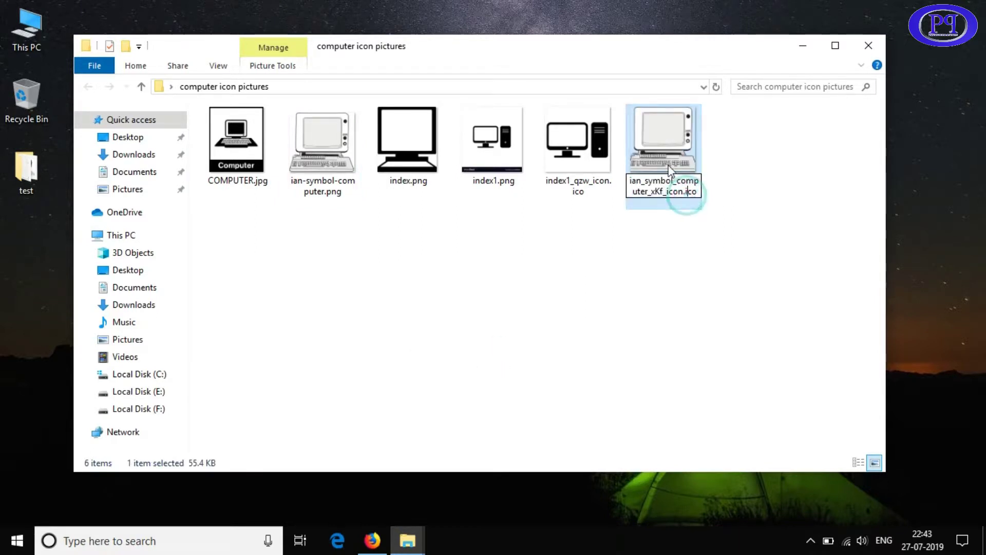
pyautogui.click(666, 146)
# Confirm the pasted icon is a 55.4 KB ICO File, then bring up the desktop's context menu
pyautogui.rightClick(666, 145)
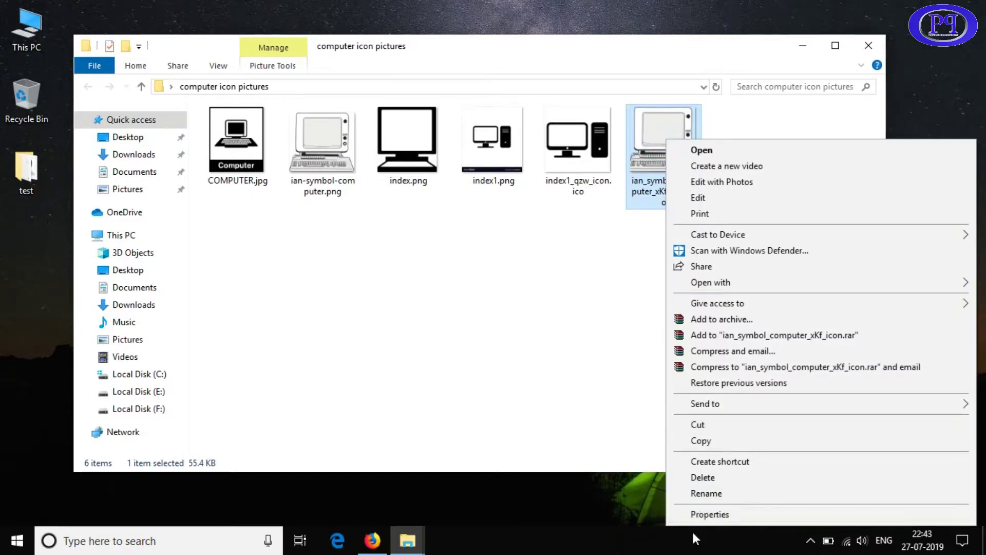
pyautogui.click(708, 515)
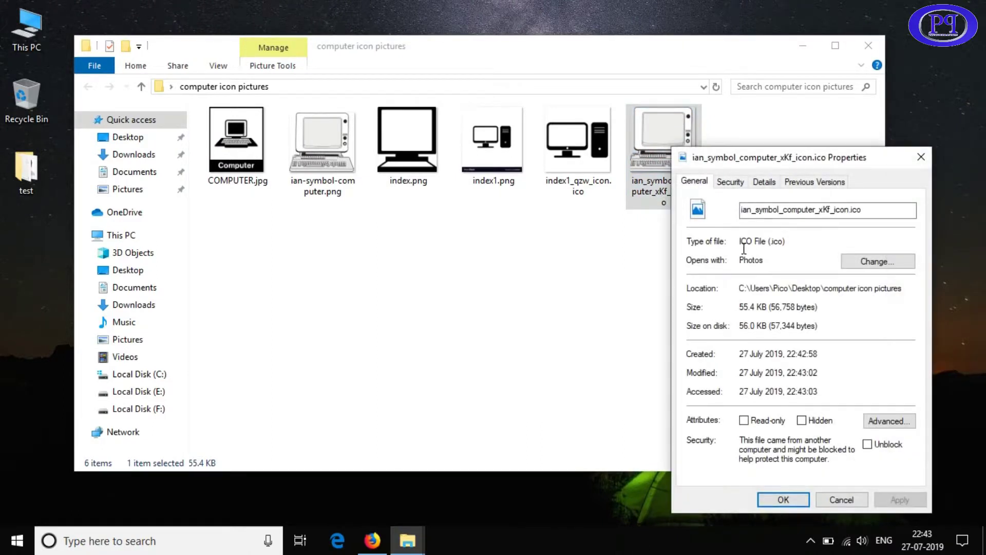
pyautogui.moveTo(741, 243); pyautogui.dragTo(786, 242)
pyautogui.click(921, 157)
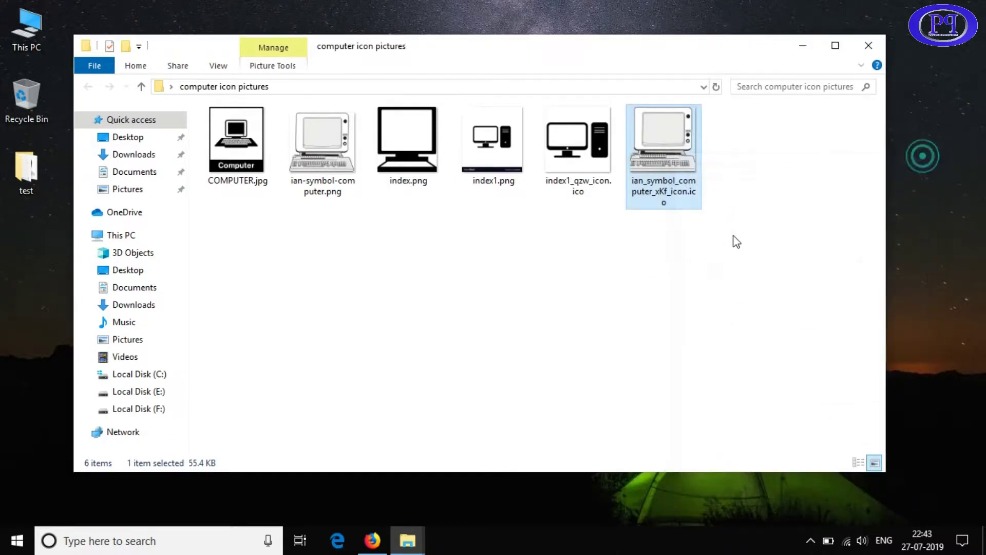
pyautogui.rightClick(489, 248)
pyautogui.rightClick(474, 482)
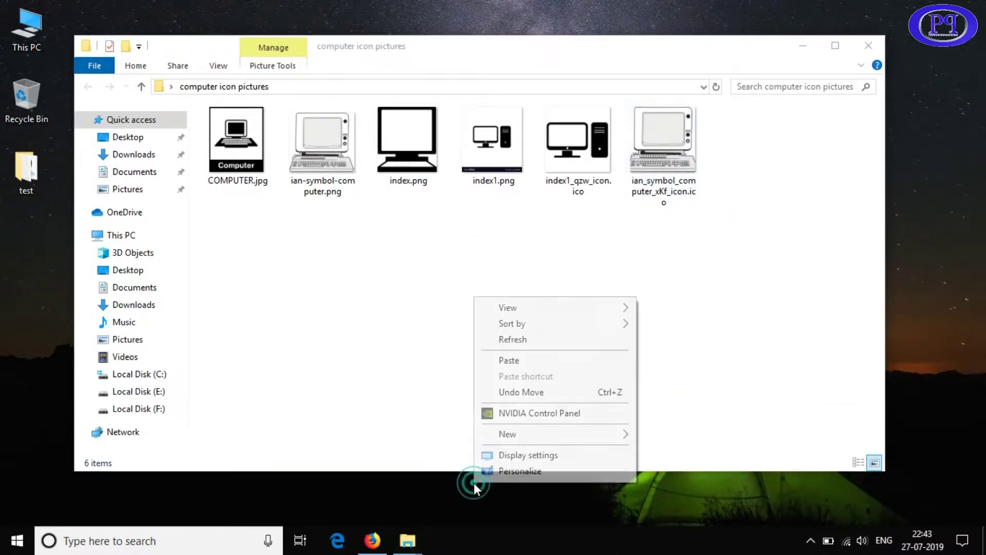
# Go from Personalization through Themes to Desktop icon settings, select This PC and open Change Icon
pyautogui.click(519, 470)
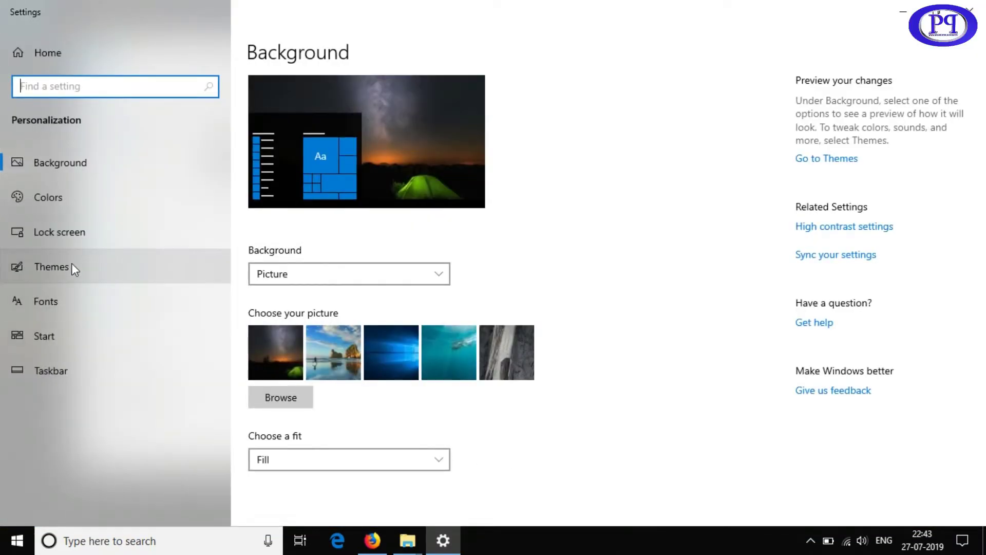
pyautogui.click(67, 267)
pyautogui.click(867, 218)
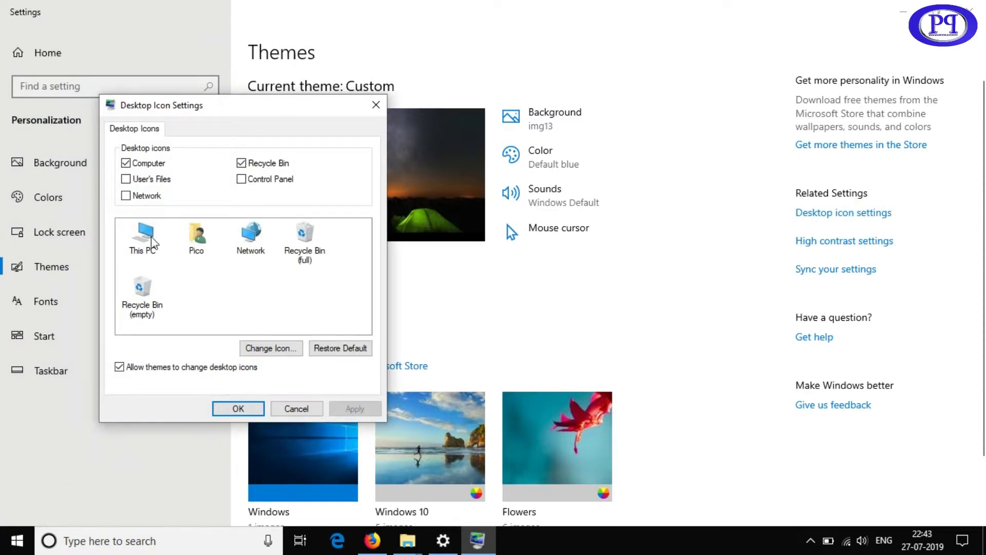
pyautogui.click(145, 236)
pyautogui.click(903, 12)
pyautogui.moveTo(241, 114); pyautogui.dragTo(523, 117)
pyautogui.click(803, 49)
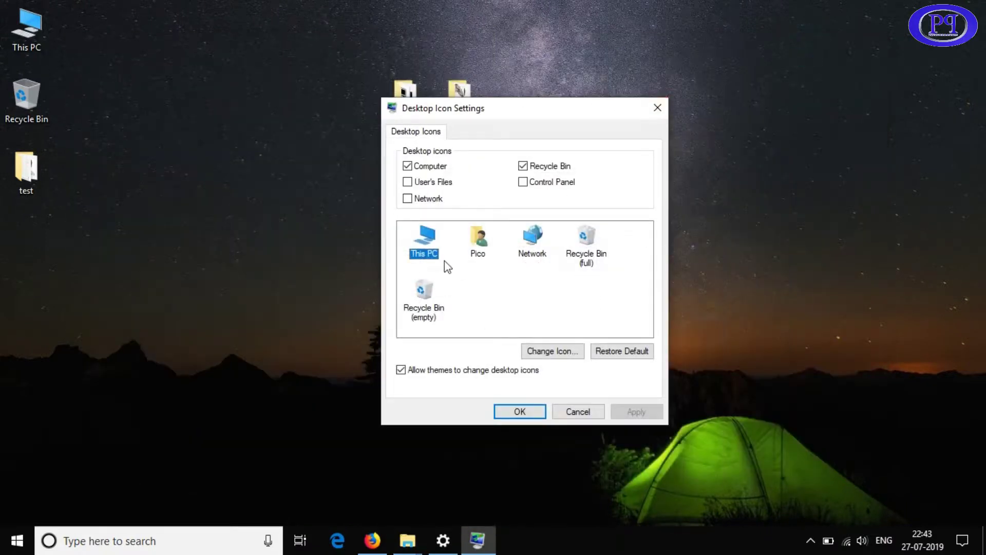
pyautogui.click(549, 349)
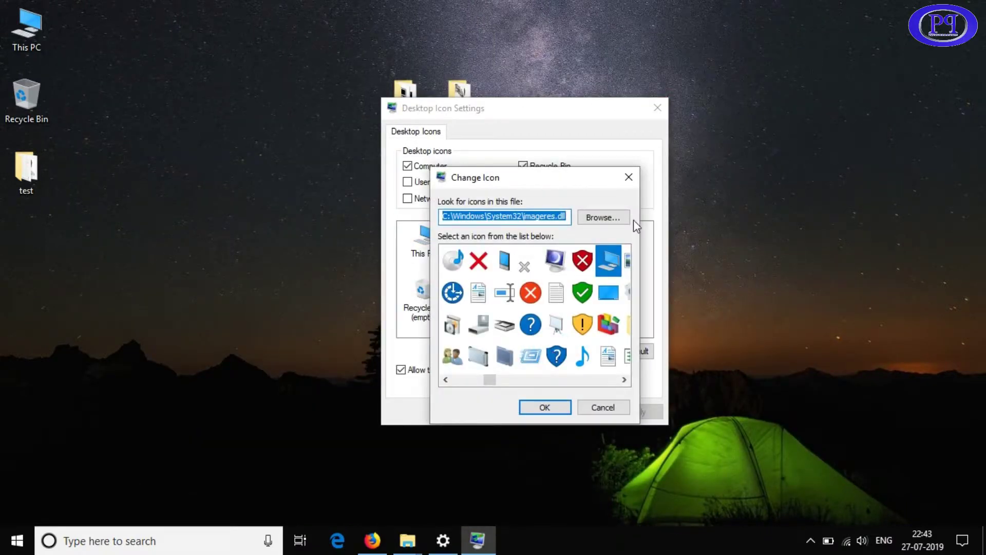
# Browse the computer icon pictures folder with All files shown and pick ian_symbol_computer_xKf_icon.ico for This PC
pyautogui.click(611, 217)
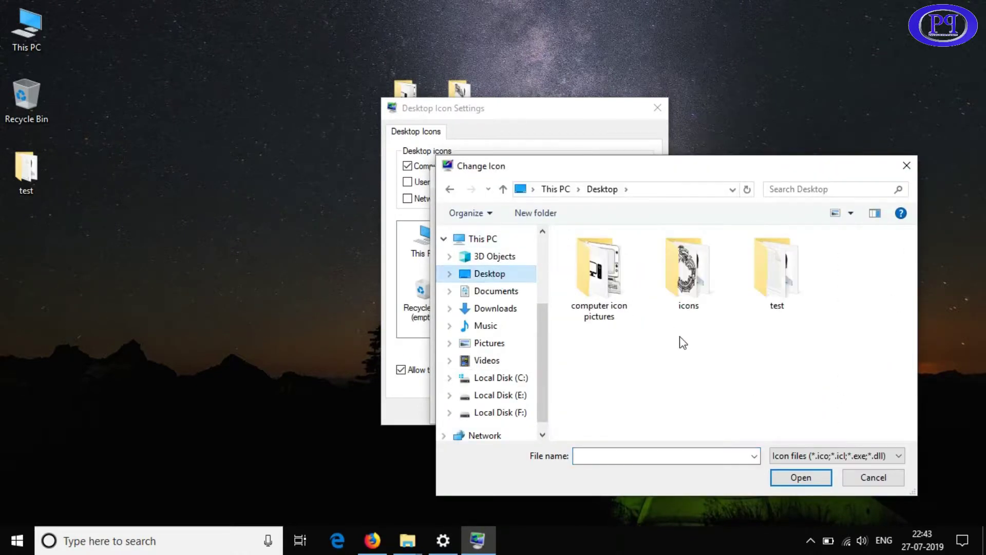
pyautogui.doubleClick(602, 298)
pyautogui.click(600, 353)
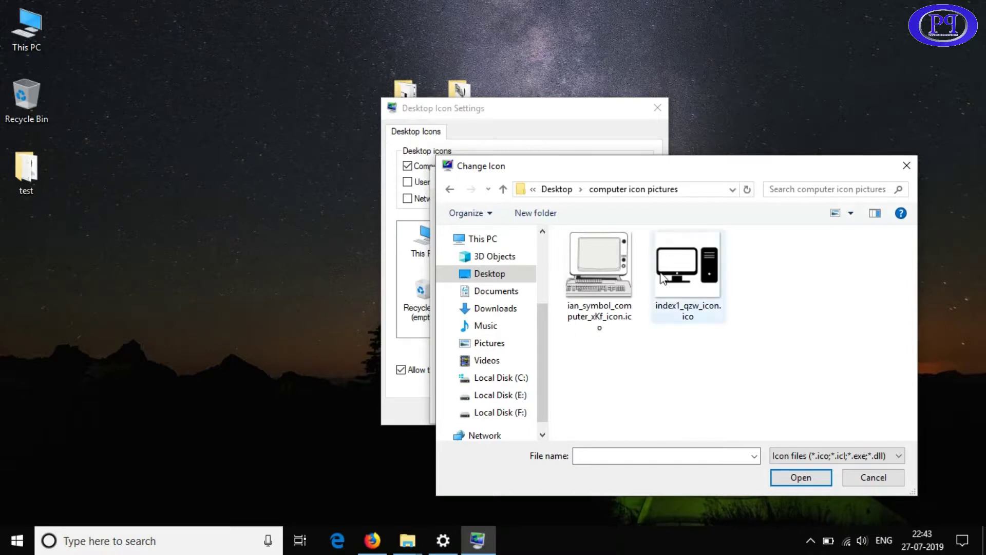
pyautogui.click(896, 455)
pyautogui.click(787, 514)
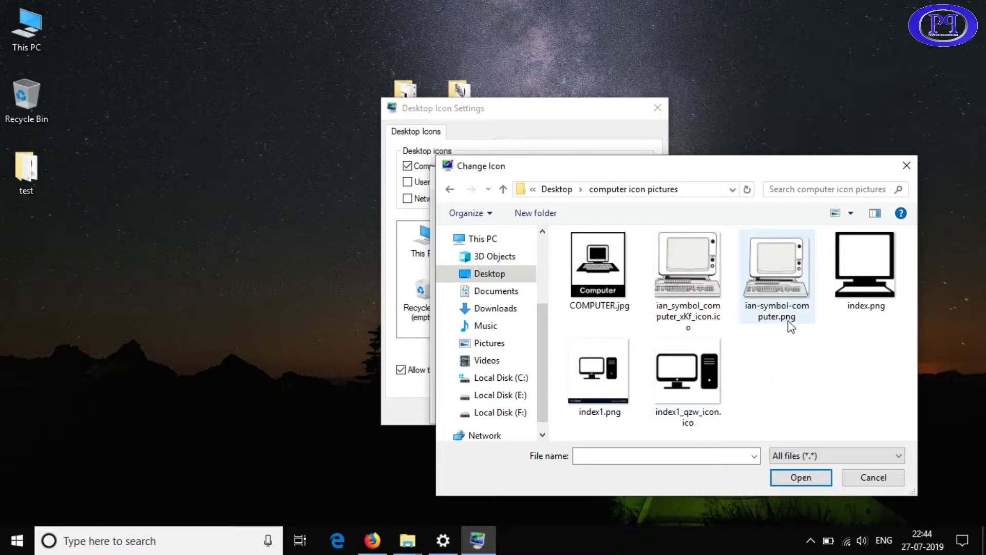
pyautogui.click(696, 269)
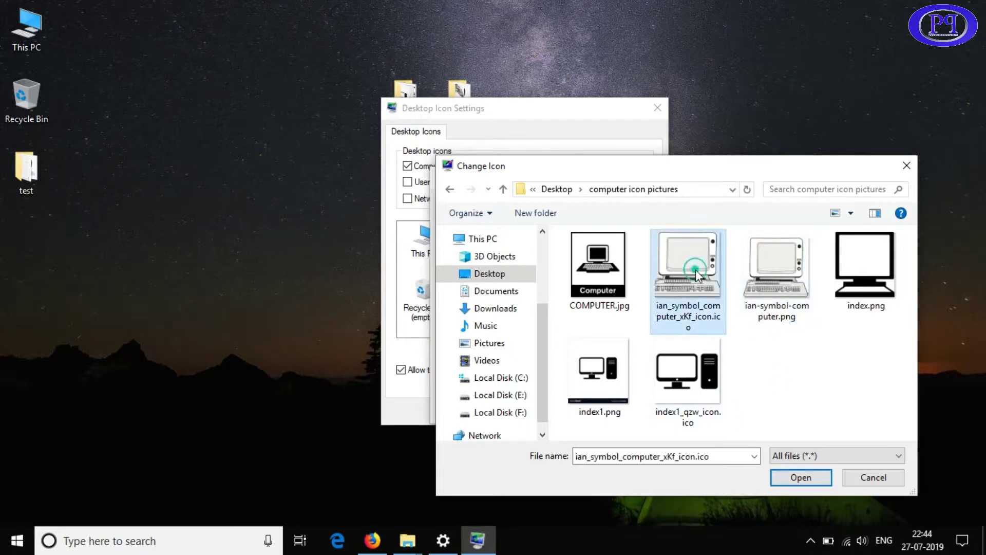
pyautogui.click(814, 478)
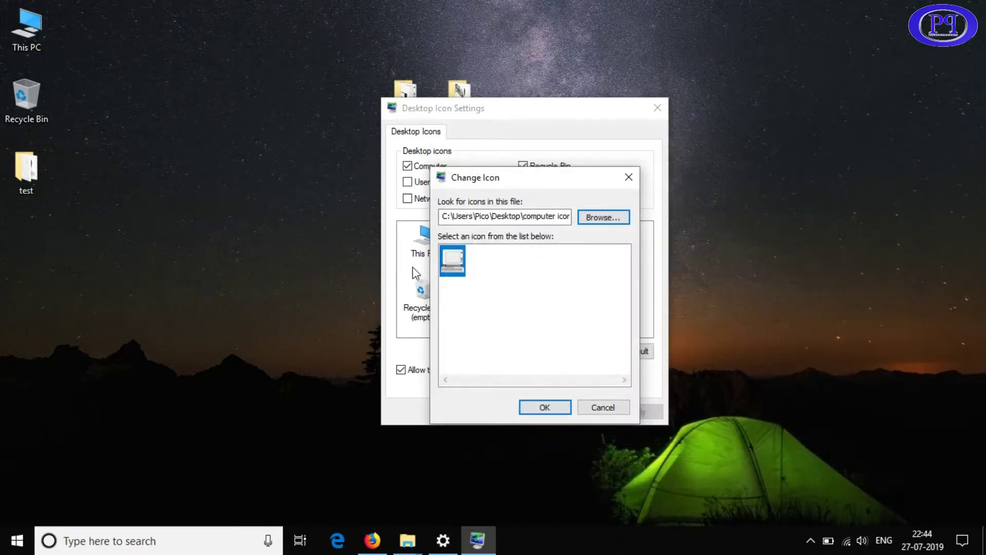
pyautogui.click(543, 405)
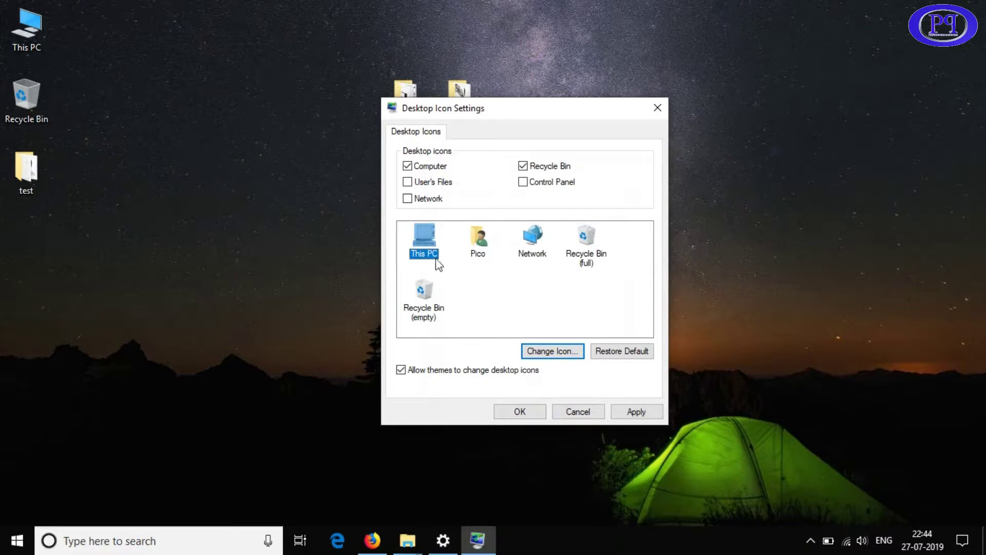
# Apply the new This PC icon in Desktop Icon Settings
pyautogui.click(459, 265)
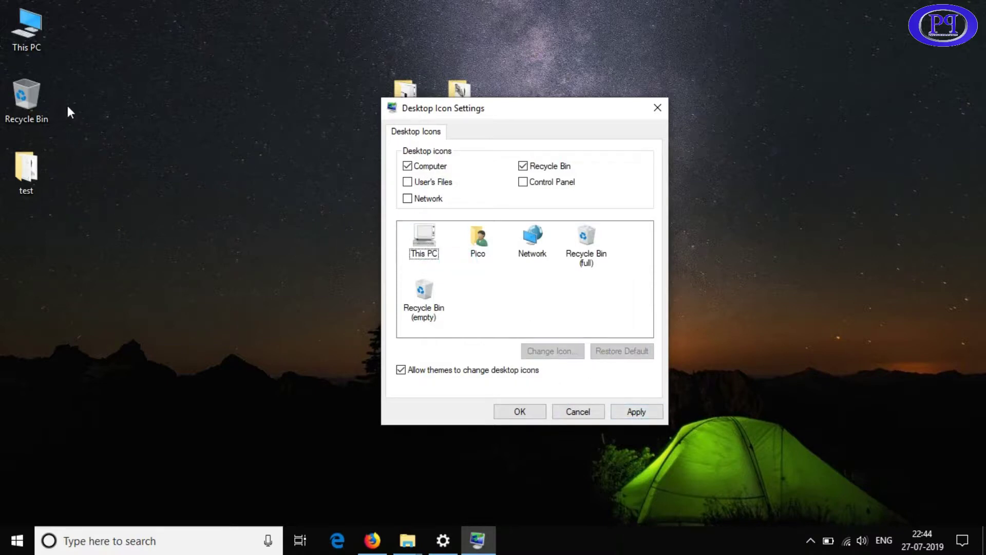
pyautogui.doubleClick(27, 28)
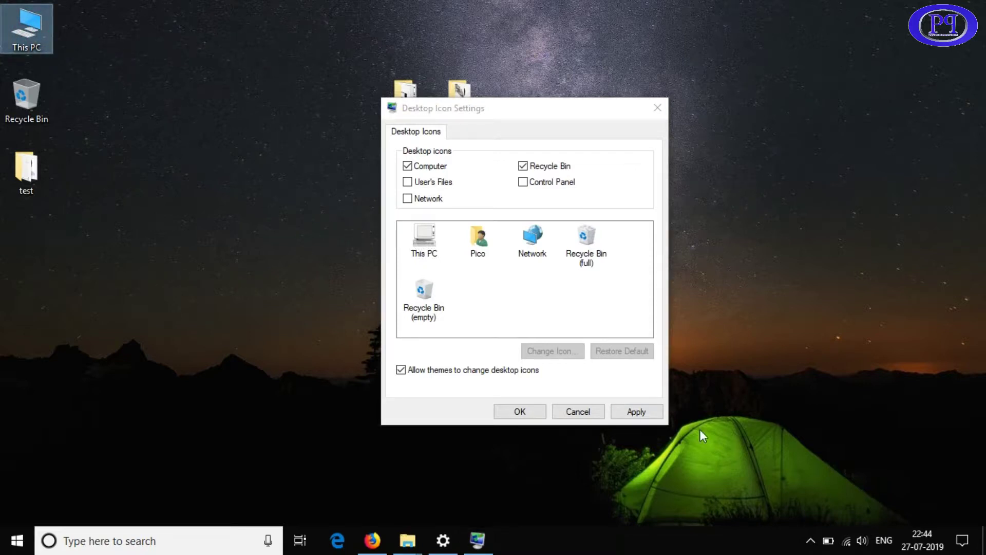
pyautogui.click(634, 407)
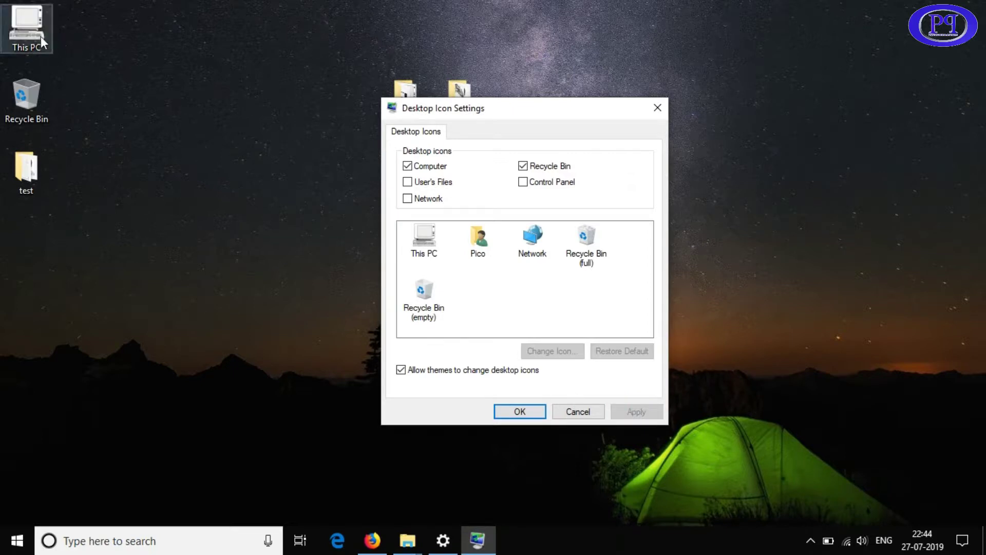
# Open This PC from the desktop shortcut to check the new icon
pyautogui.moveTo(530, 111); pyautogui.dragTo(699, 60)
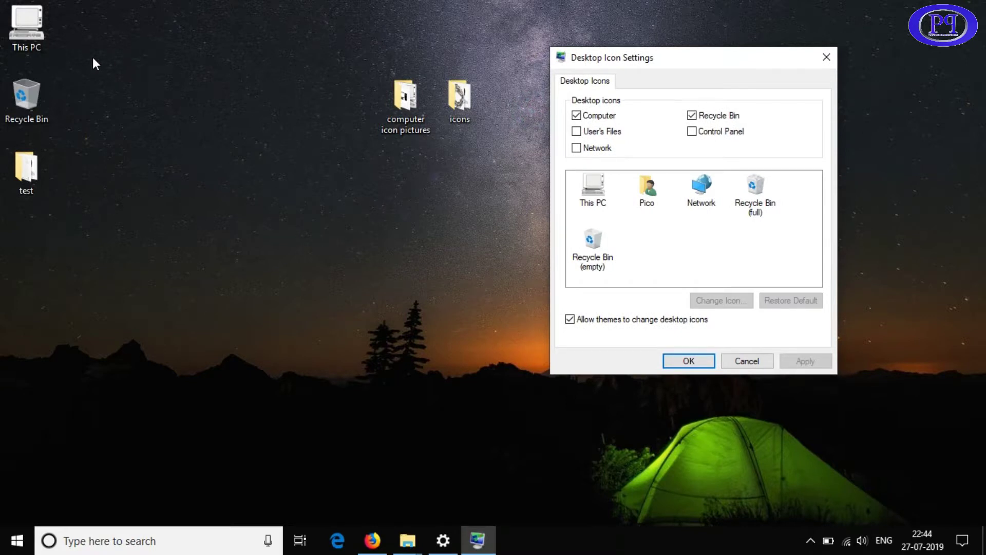
pyautogui.click(13, 23)
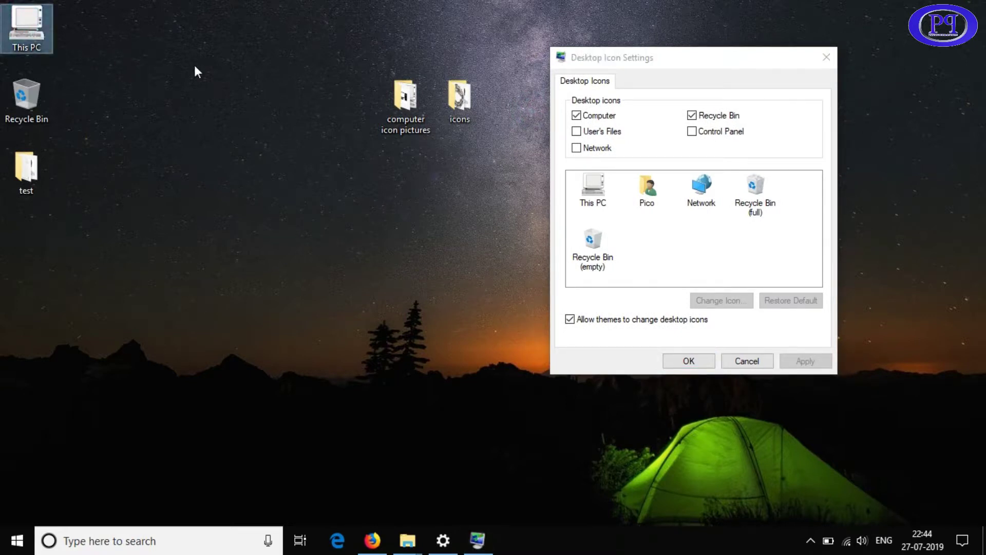
pyautogui.doubleClick(24, 26)
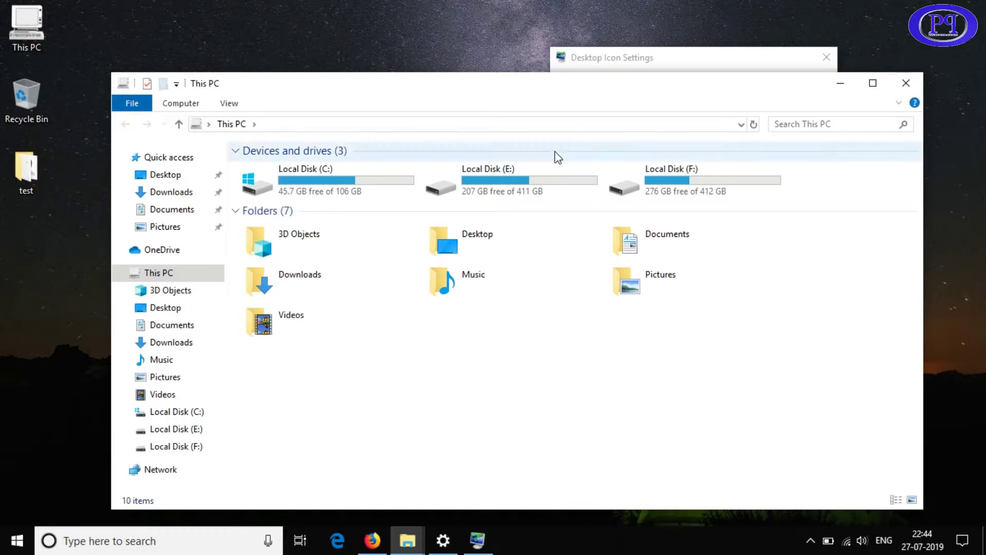
# Close This PC, open the computer icon pictures folder and select index.png
pyautogui.click(905, 83)
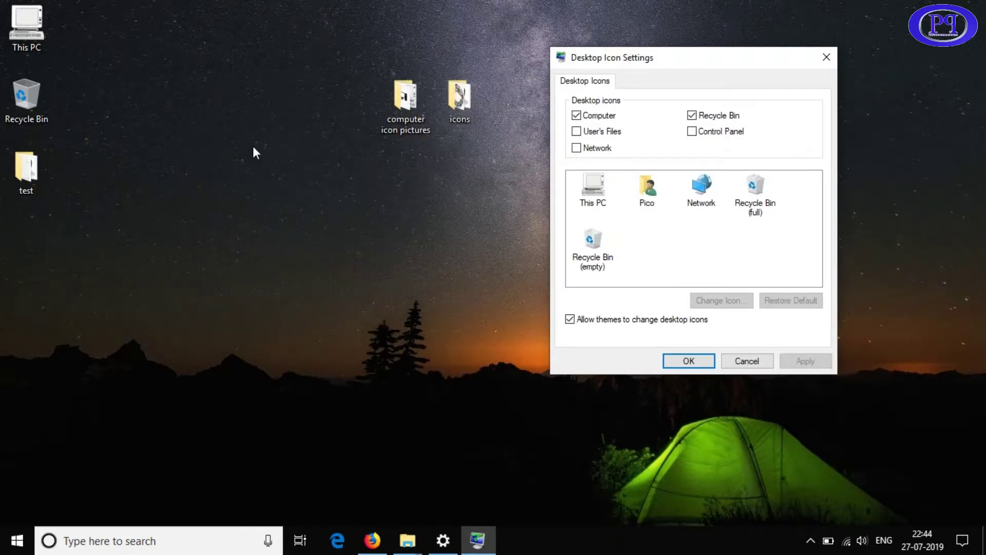
pyautogui.doubleClick(401, 121)
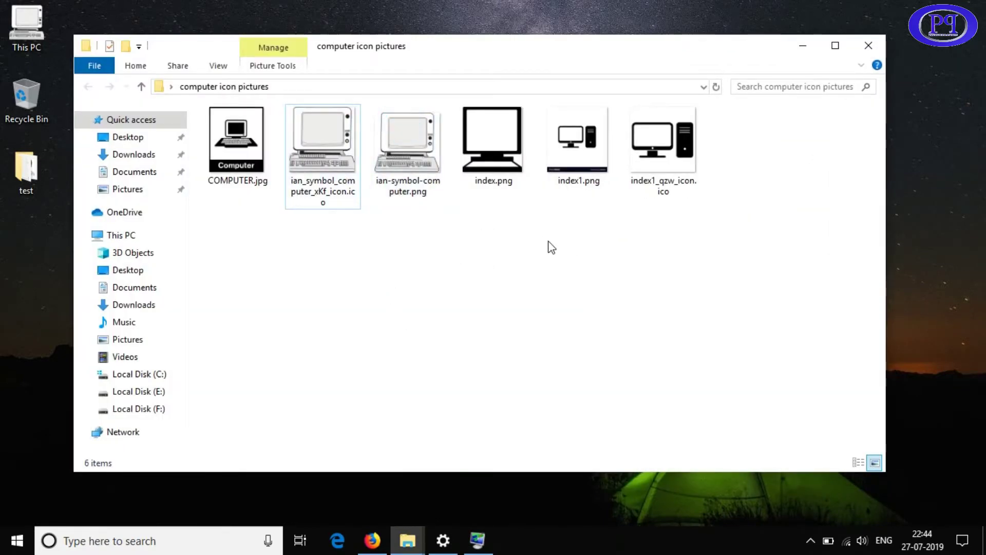
pyautogui.click(497, 167)
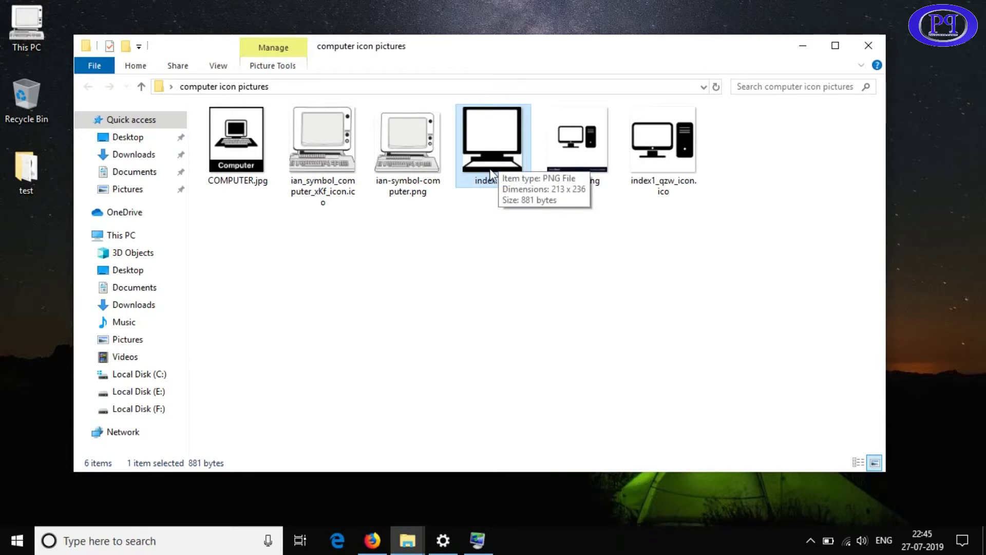
# Back in Firefox, choose index.png in Step 1 and upload it to ICO Convert
pyautogui.click(374, 539)
pyautogui.scroll(15, 448, 153)
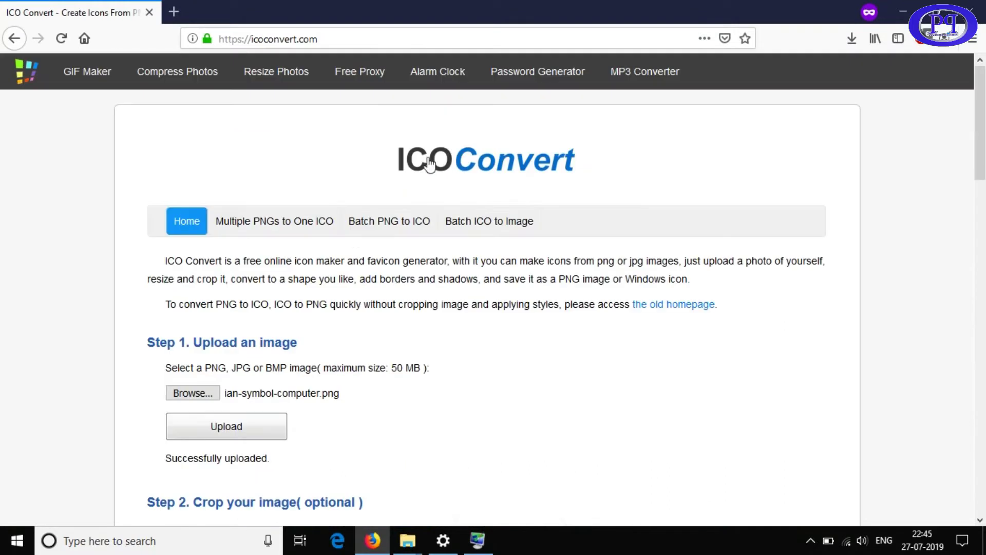
pyautogui.click(205, 395)
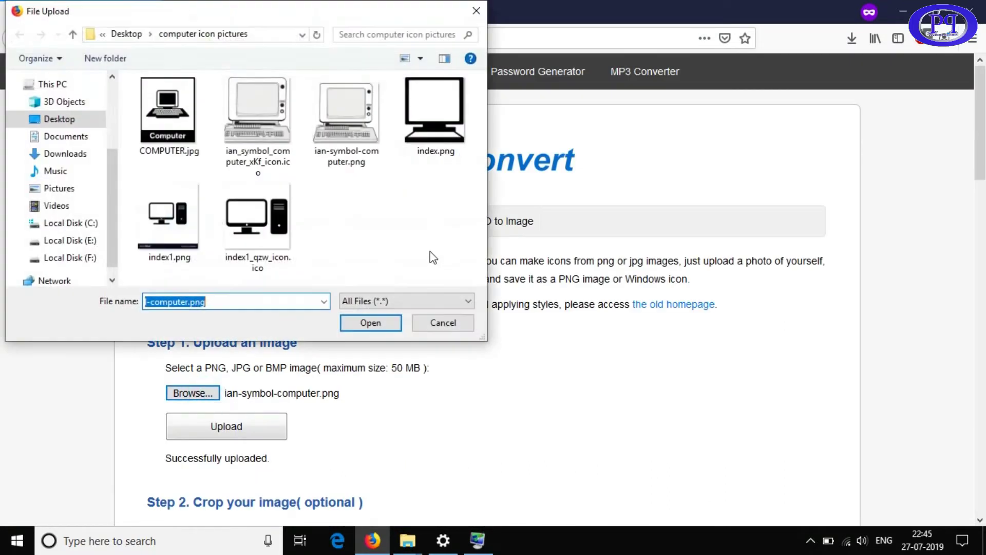
pyautogui.doubleClick(413, 127)
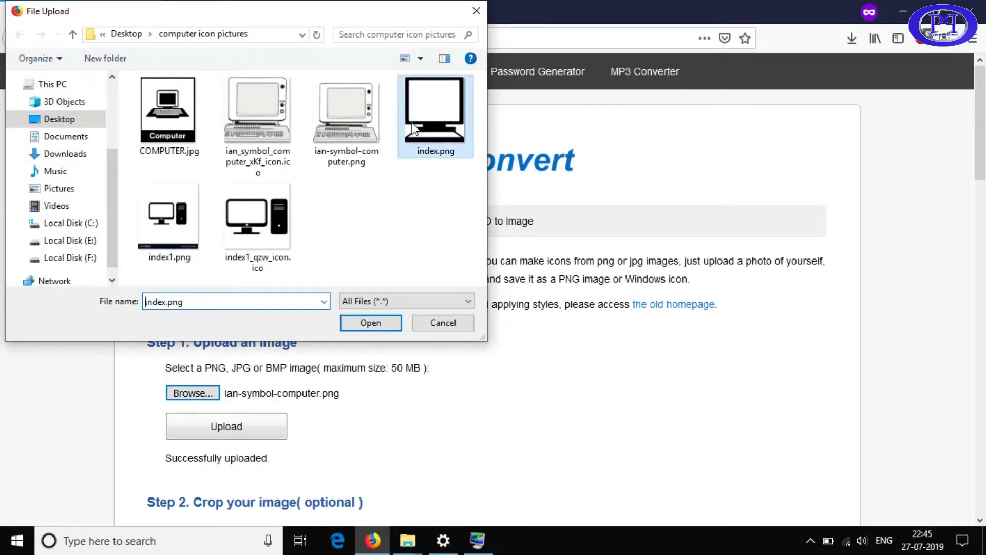
pyautogui.click(248, 433)
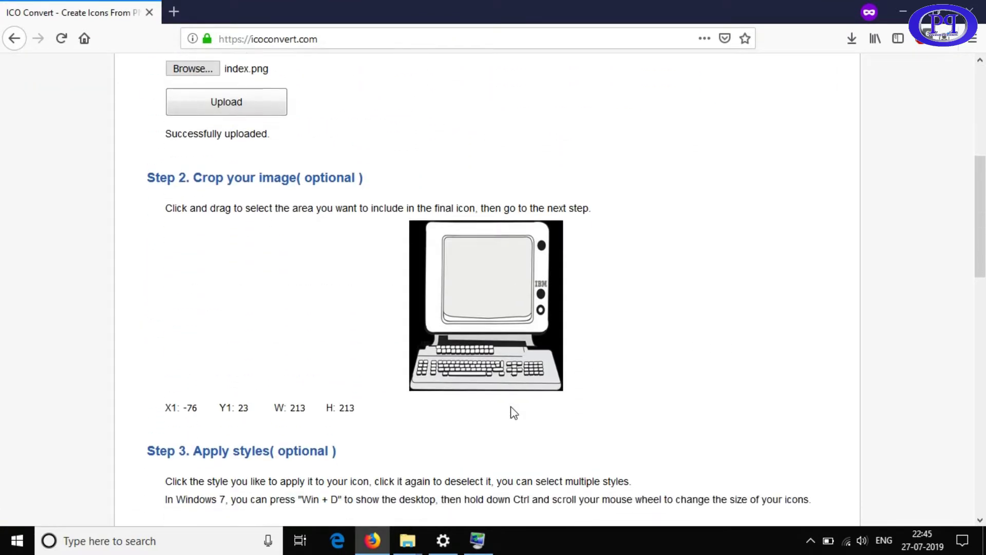
# Drag a crop box over the monitor image and adjust it to X1 0, Y1 0, 213 × 213
pyautogui.scroll(-5, 473, 323)
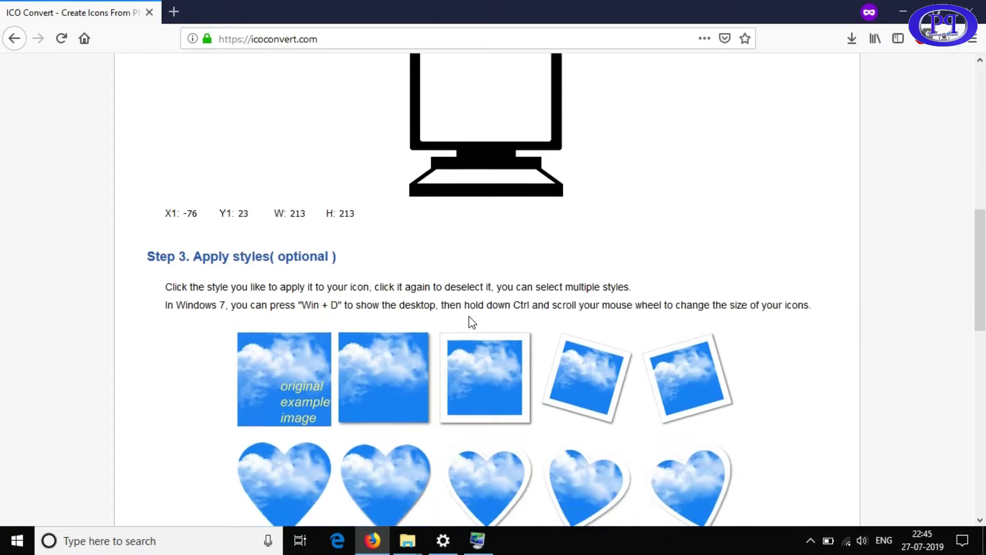
pyautogui.scroll(7, 470, 322)
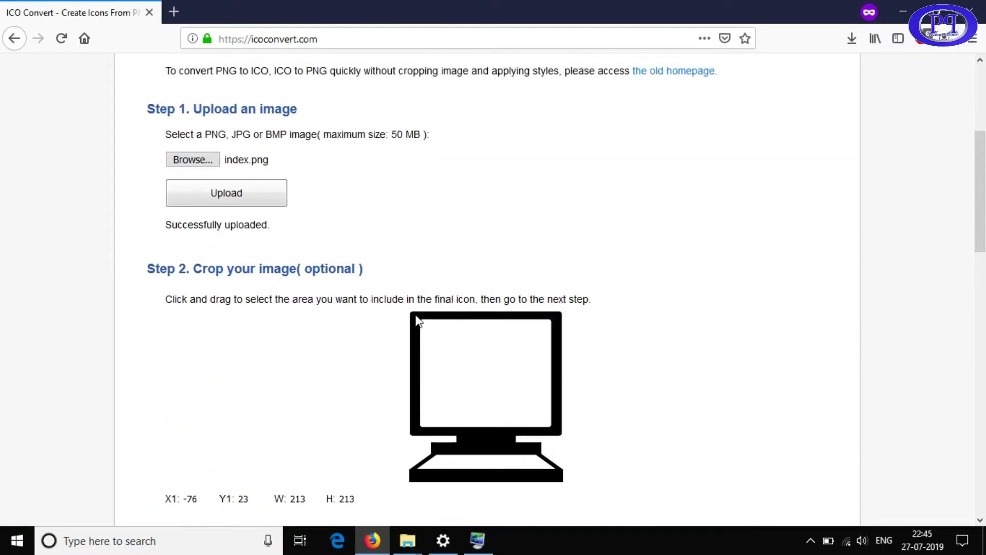
pyautogui.moveTo(415, 315); pyautogui.dragTo(590, 497)
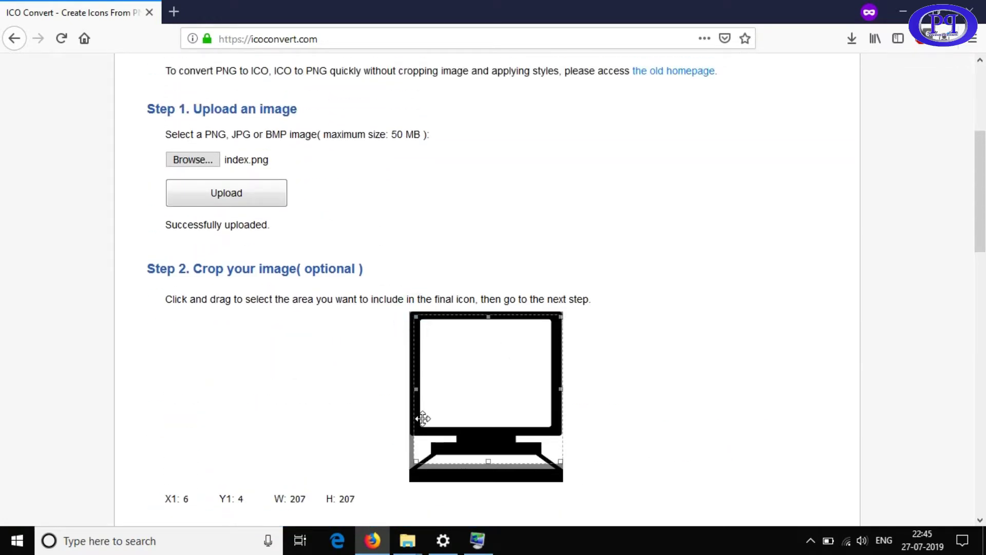
pyautogui.moveTo(417, 391); pyautogui.dragTo(411, 389)
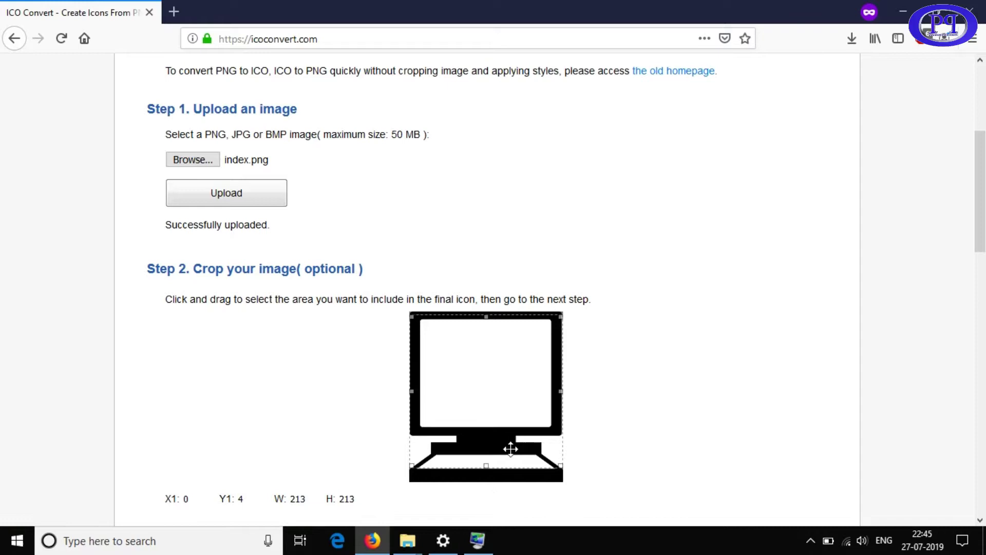
pyautogui.scroll(-2, 678, 377)
pyautogui.moveTo(467, 286); pyautogui.dragTo(471, 267)
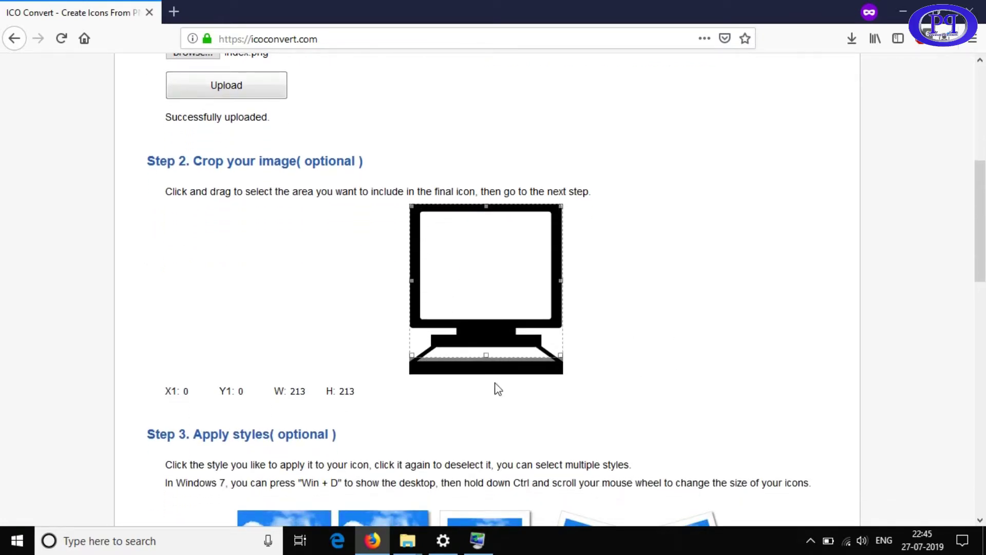
pyautogui.scroll(-3, 657, 343)
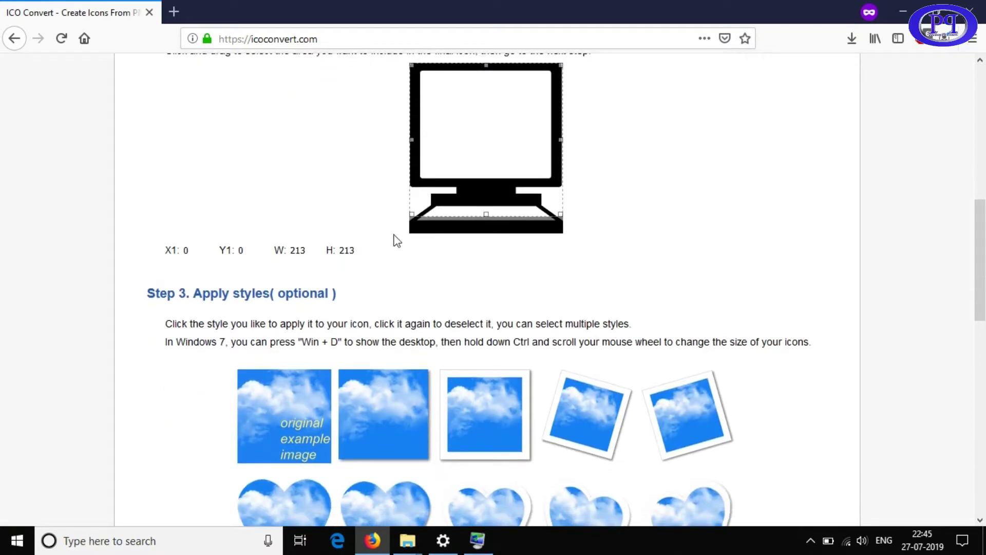
pyautogui.scroll(-12, 395, 251)
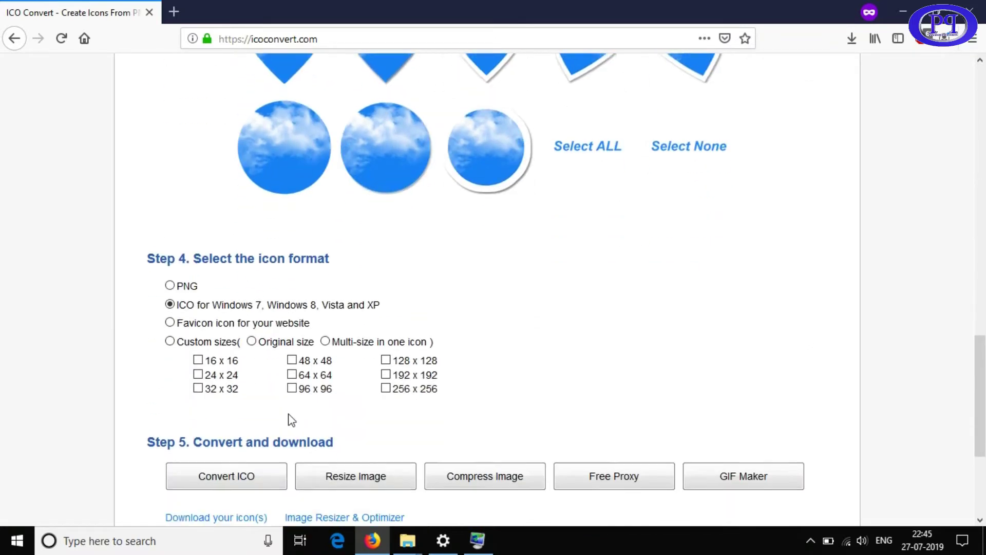
# Convert the cropped image and save index_Qp3_icon.ico to disk
pyautogui.click(236, 379)
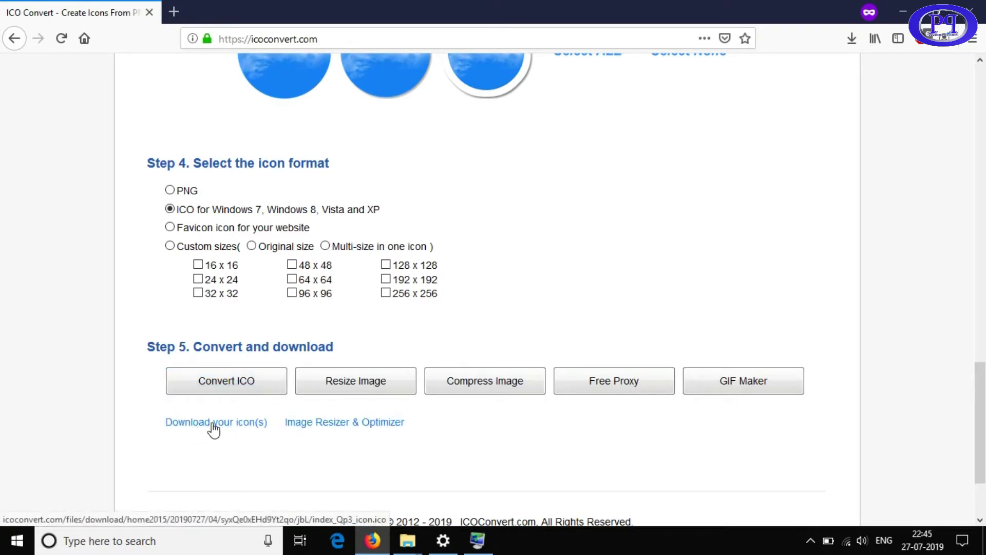
pyautogui.click(213, 424)
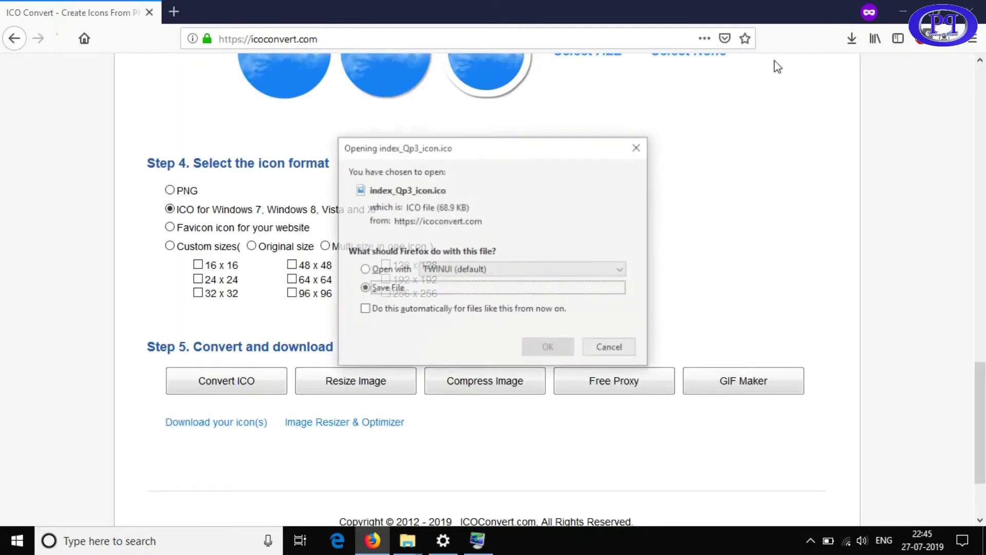
pyautogui.click(549, 349)
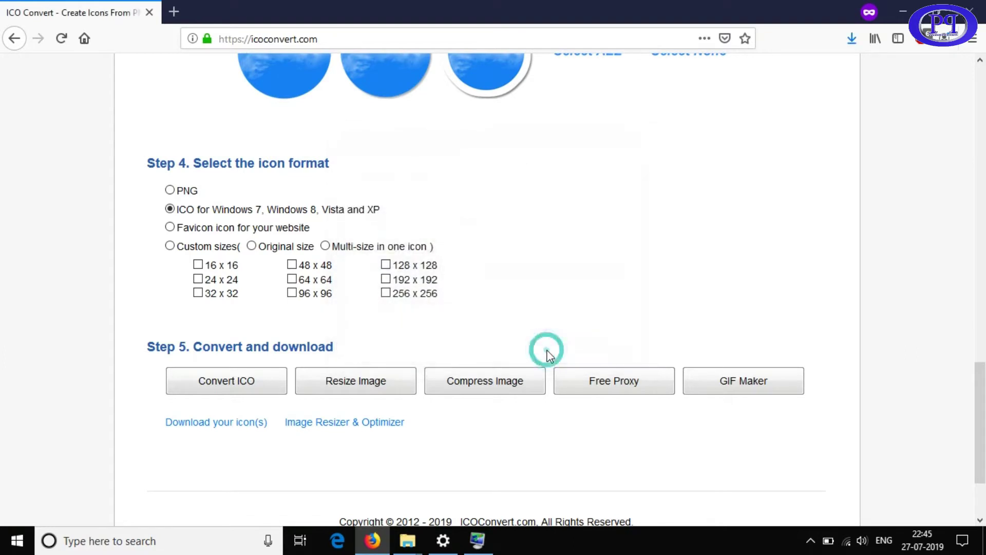
# Open the Downloads folder holding index_Qp3_icon.ico from Firefox's downloads list
pyautogui.click(851, 39)
pyautogui.rightClick(689, 76)
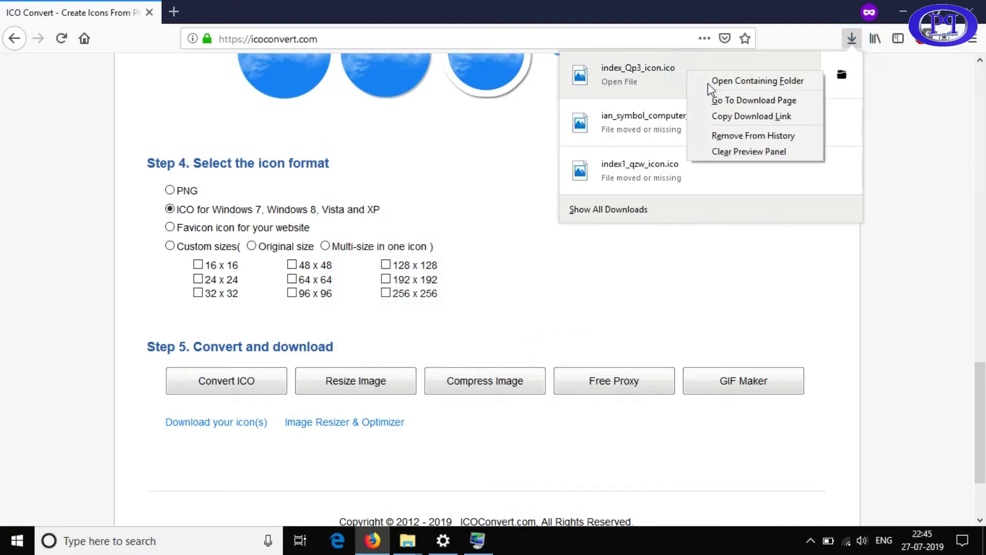
pyautogui.click(750, 83)
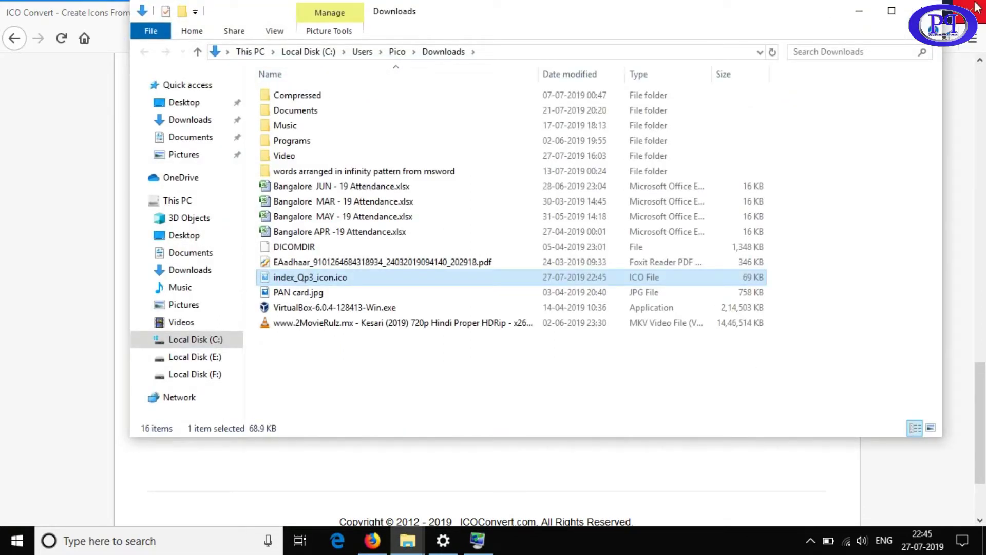
# Close Downloads, minimise Firefox and paste index_Qp3_icon.ico into the computer icon pictures folder
pyautogui.click(927, 10)
pyautogui.click(902, 12)
pyautogui.rightClick(337, 291)
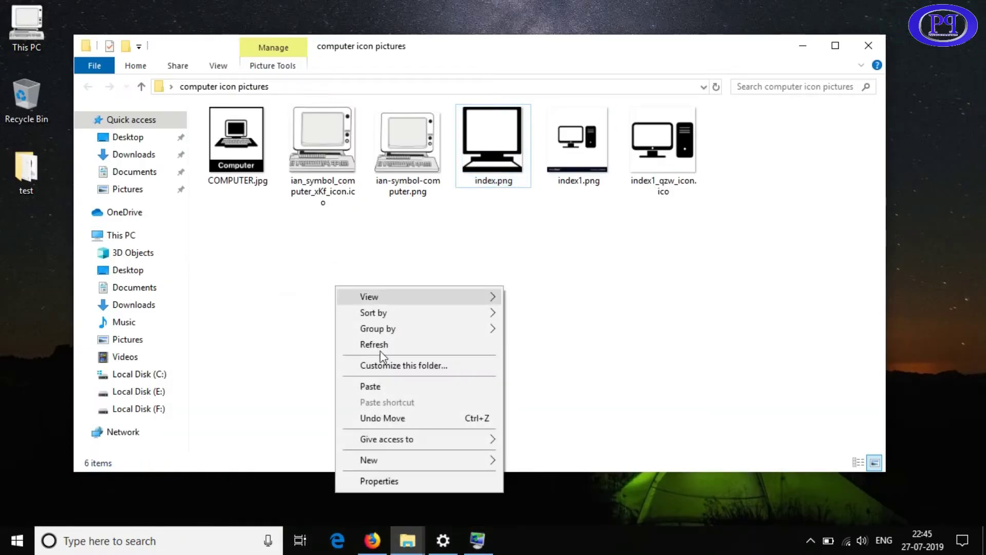
pyautogui.click(385, 388)
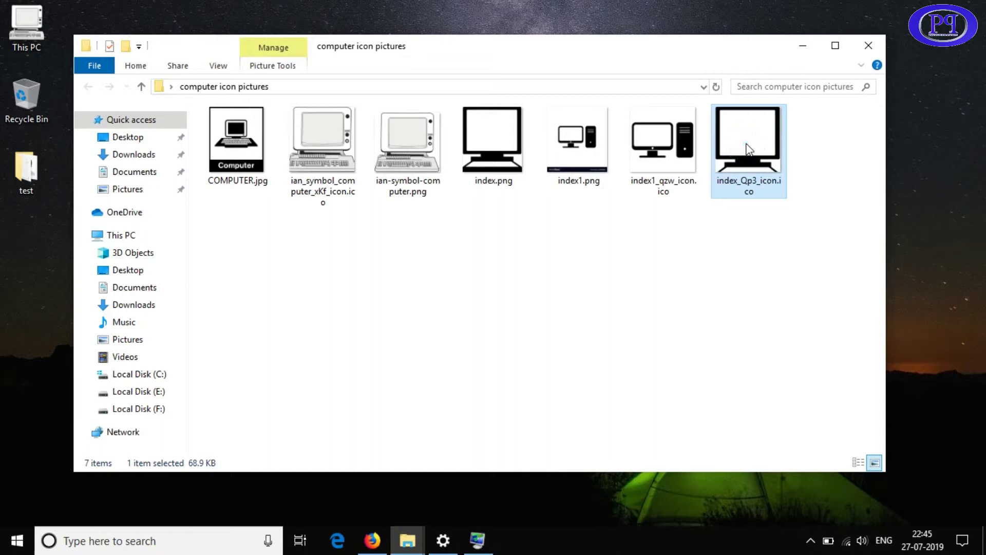
# Confirm in index_Qp3_icon.ico's Properties that it is an ICO file, then minimise Explorer
pyautogui.rightClick(746, 145)
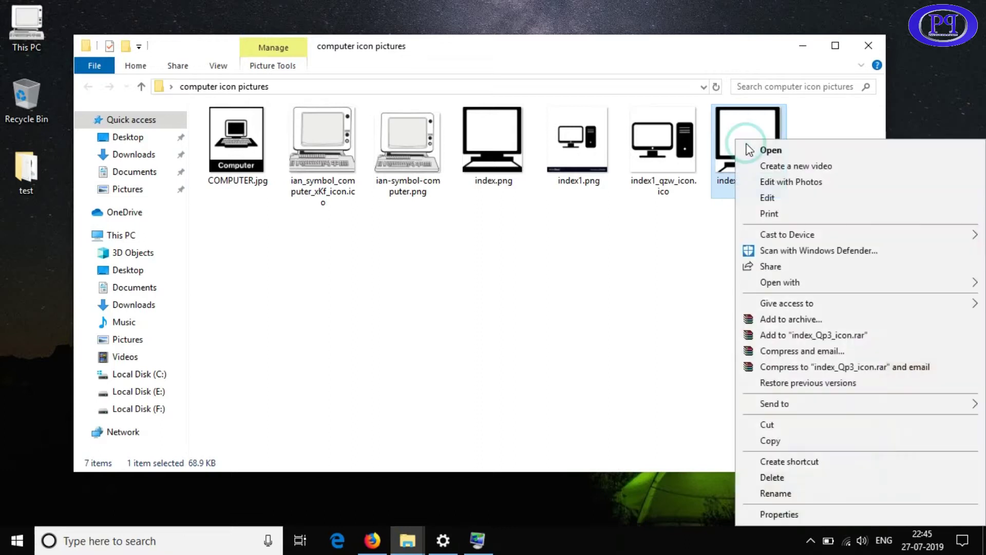
pyautogui.click(776, 514)
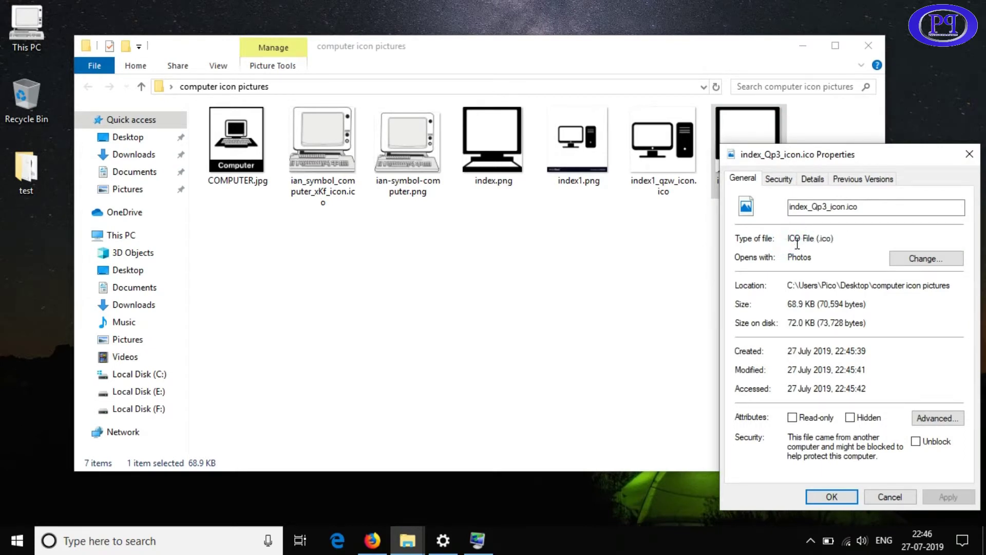
pyautogui.moveTo(787, 238); pyautogui.dragTo(816, 237)
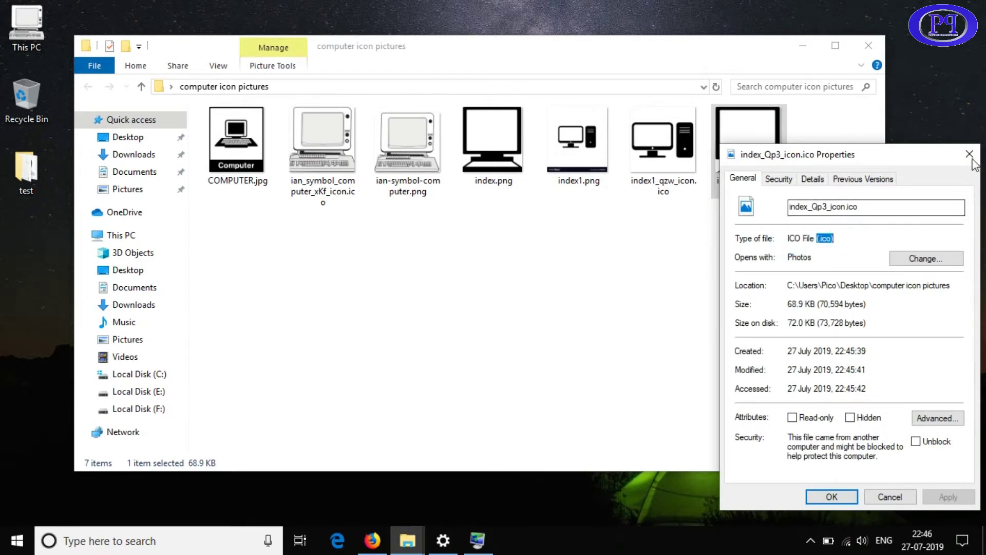
pyautogui.click(972, 159)
pyautogui.click(803, 46)
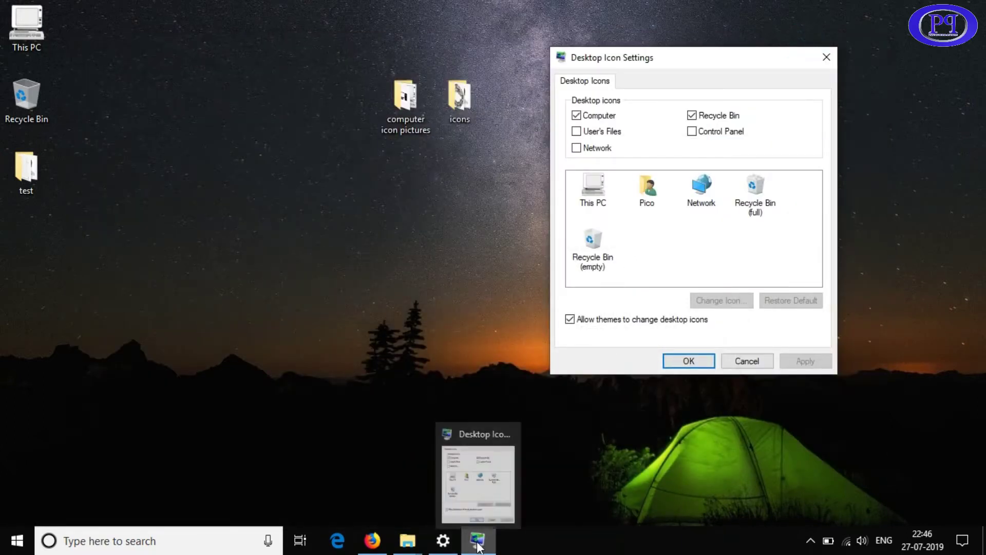
# Select This PC, browse to index_Qp3_icon.ico and confirm its black monitor icon
pyautogui.click(595, 193)
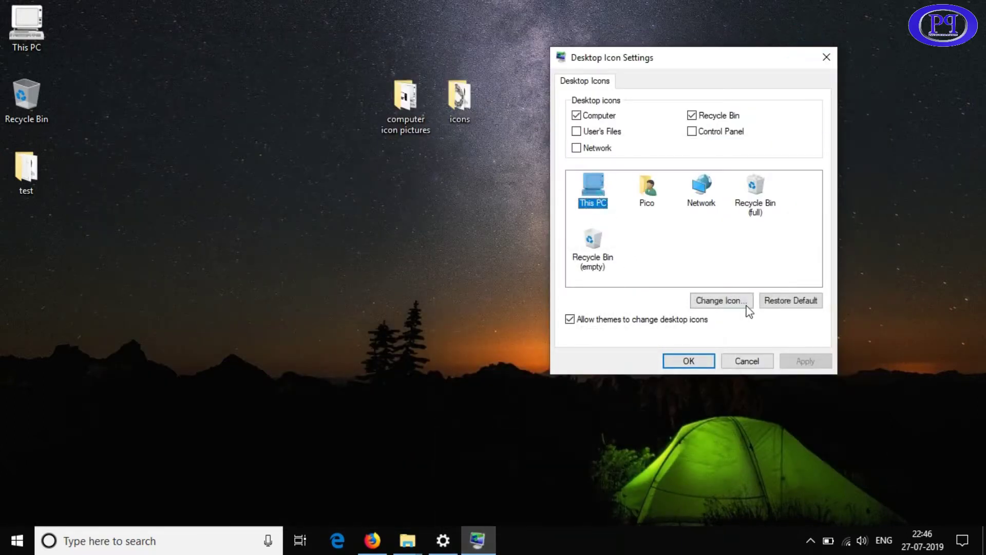
pyautogui.click(727, 302)
pyautogui.click(768, 167)
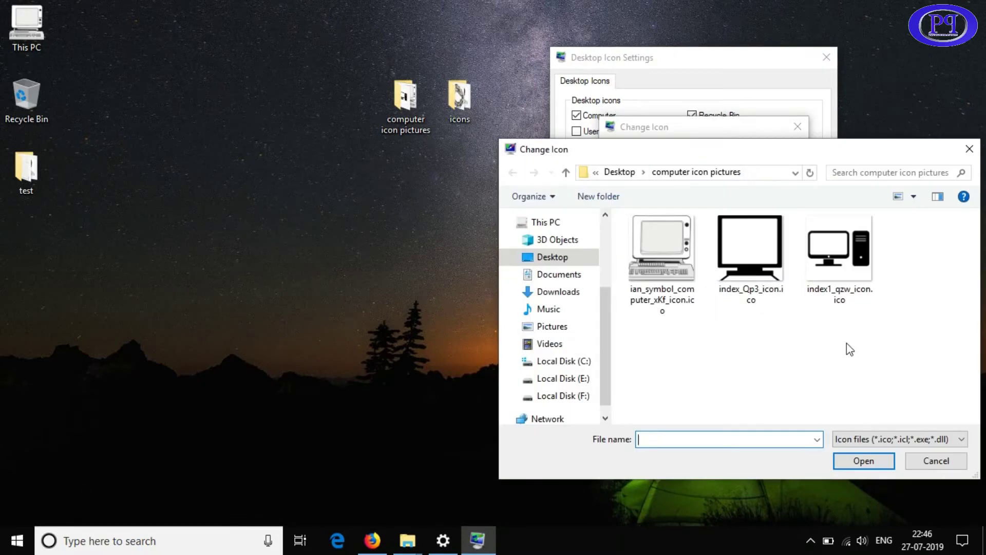
pyautogui.click(751, 259)
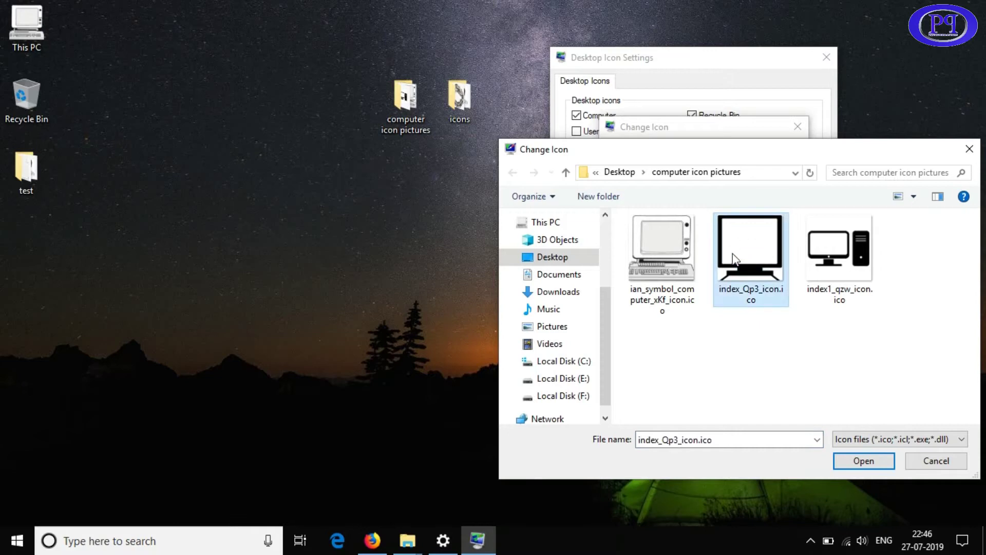
pyautogui.doubleClick(746, 259)
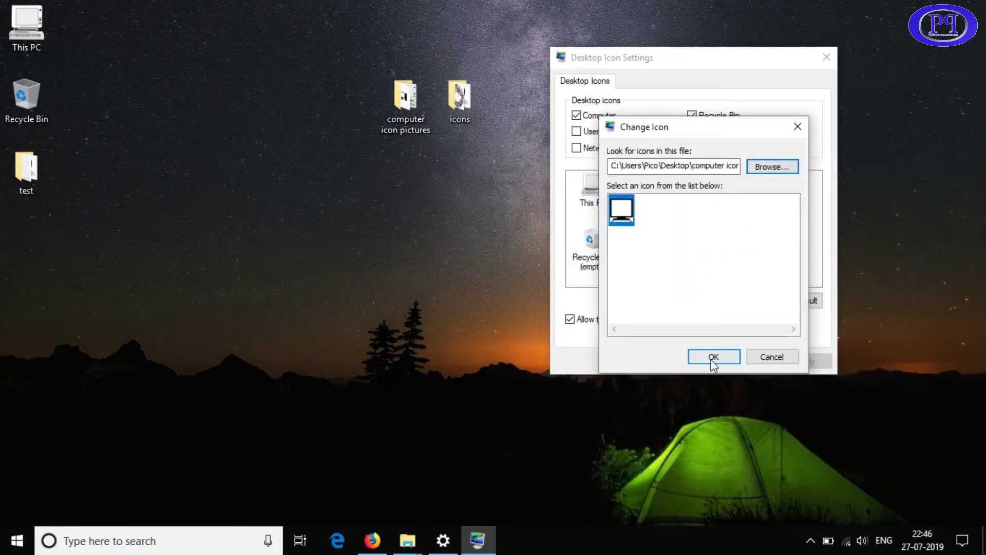
pyautogui.moveTo(687, 128); pyautogui.dragTo(259, 34)
pyautogui.click(286, 262)
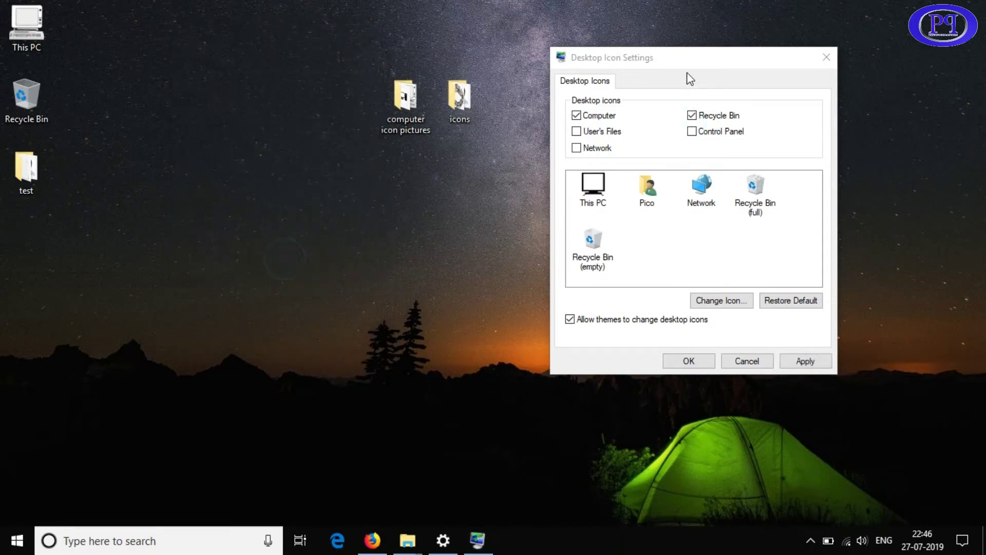
pyautogui.moveTo(670, 60); pyautogui.dragTo(236, 35)
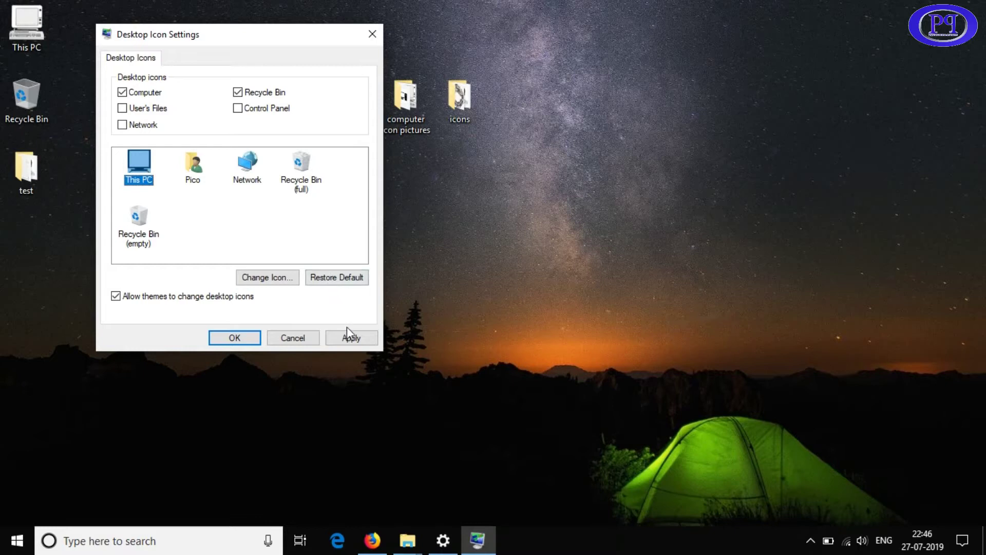
# Apply the monitor icon and open This PC from the desktop to check it
pyautogui.click(32, 24)
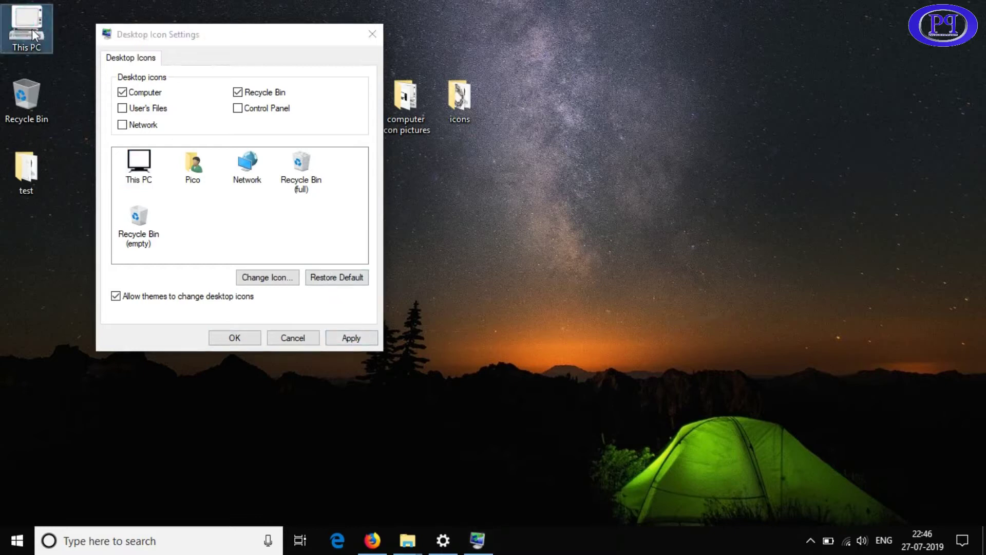
pyautogui.click(356, 337)
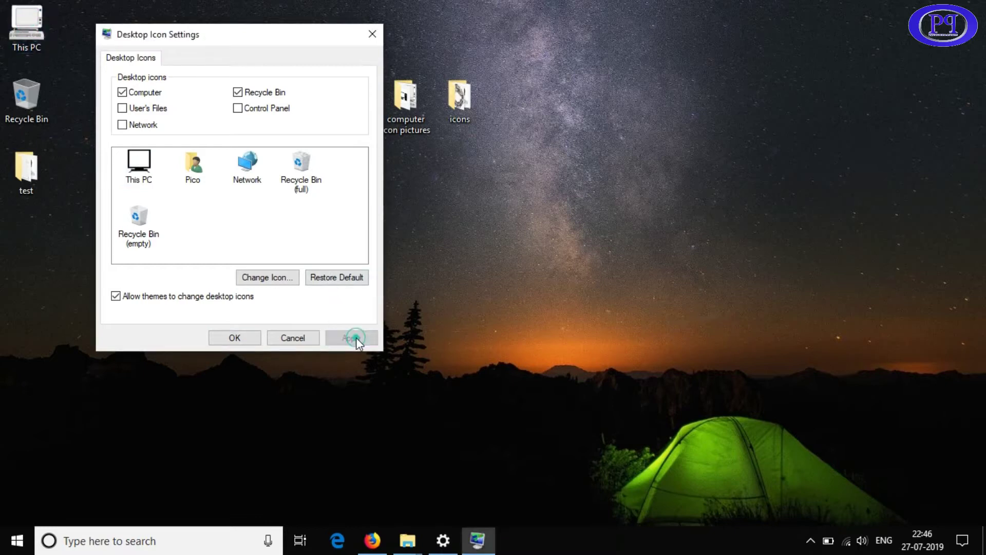
pyautogui.click(26, 31)
pyautogui.doubleClick(26, 27)
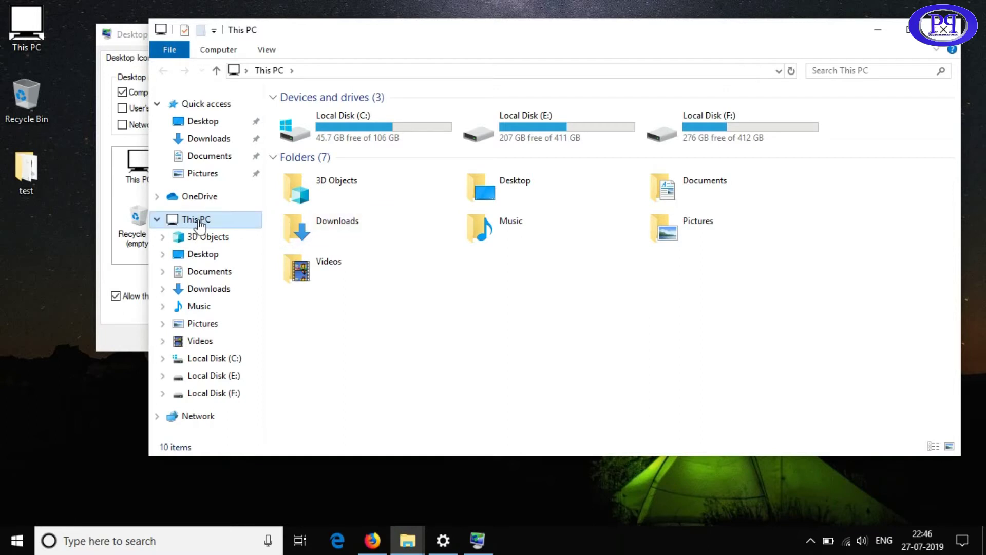
pyautogui.click(945, 29)
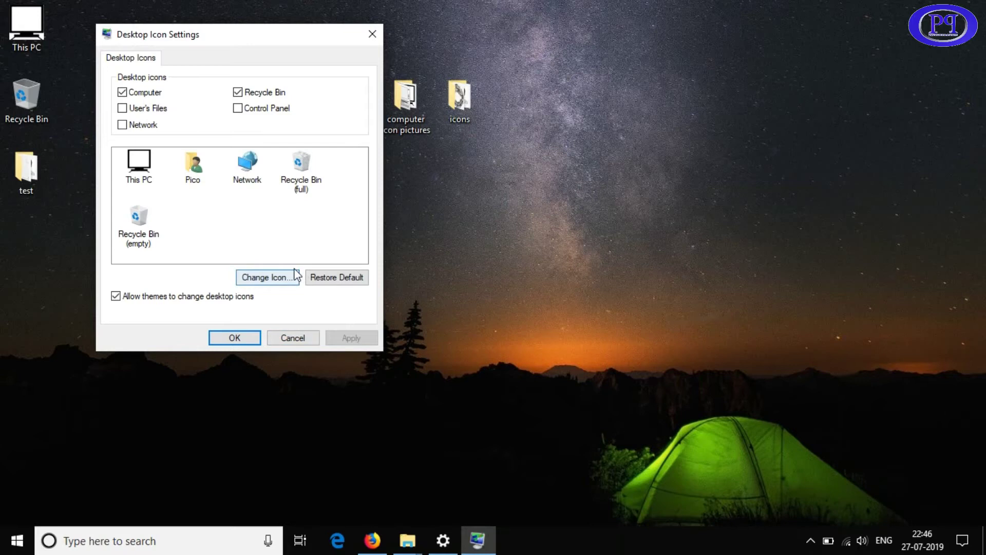
# Restore This PC's default blue icon, apply it and close Desktop Icon Settings
pyautogui.click(344, 280)
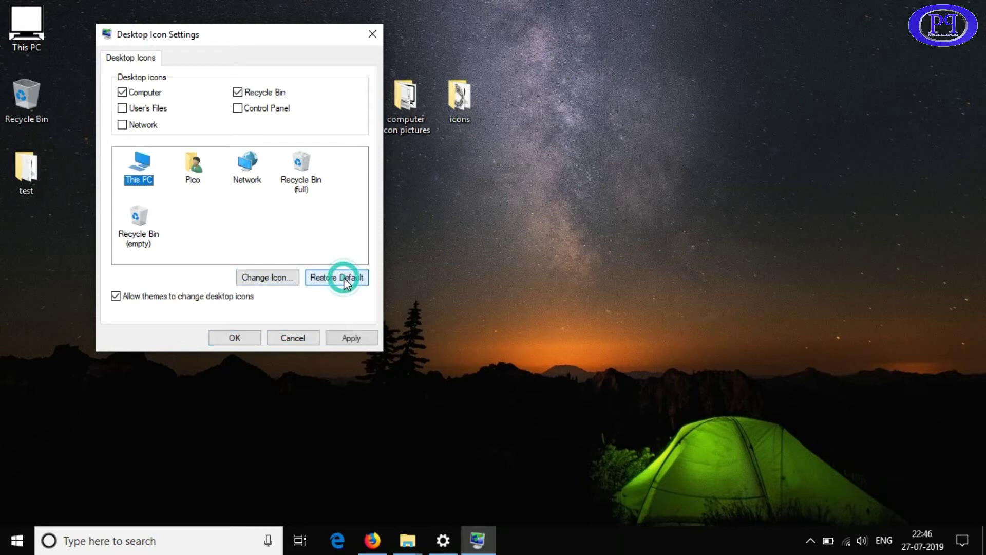
pyautogui.click(357, 339)
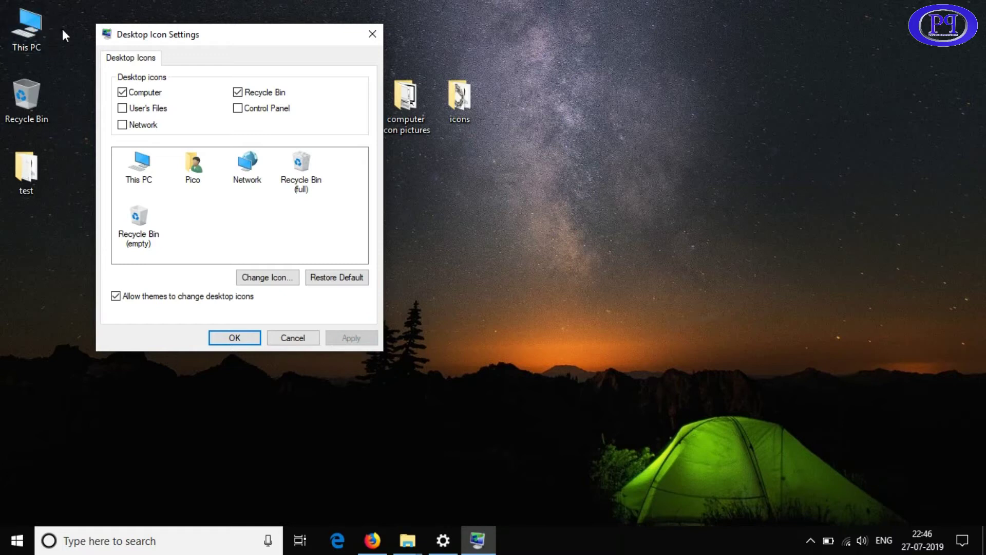
pyautogui.click(371, 34)
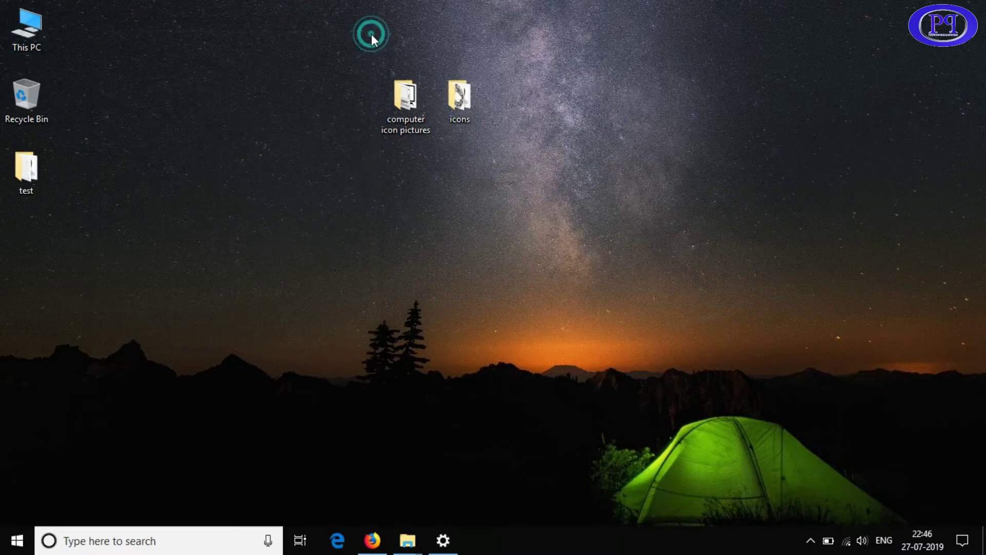
# Refresh the desktop, then preview the 48 × 48 custom_icon.ico from the icons folder in Photos
pyautogui.rightClick(584, 72)
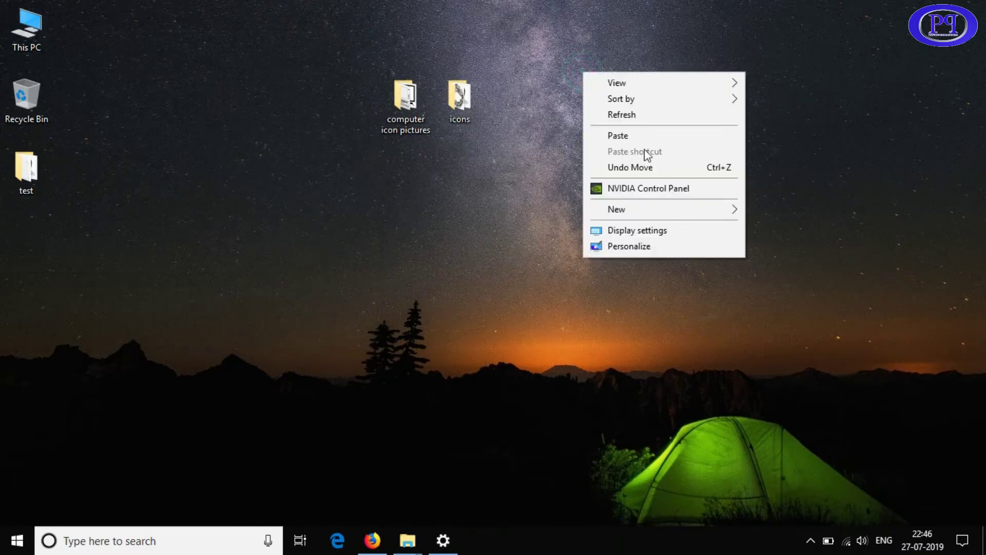
pyautogui.click(637, 116)
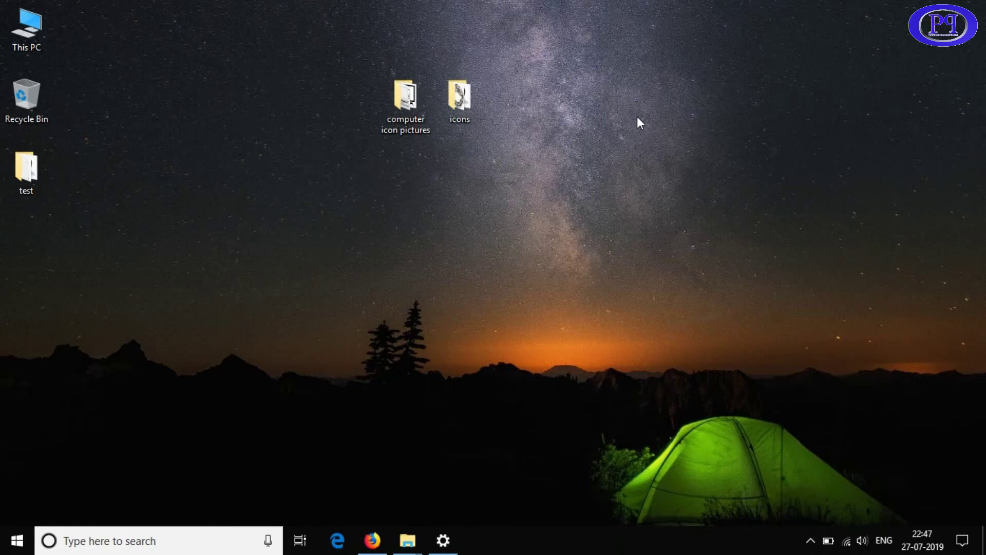
pyautogui.doubleClick(462, 100)
pyautogui.doubleClick(339, 151)
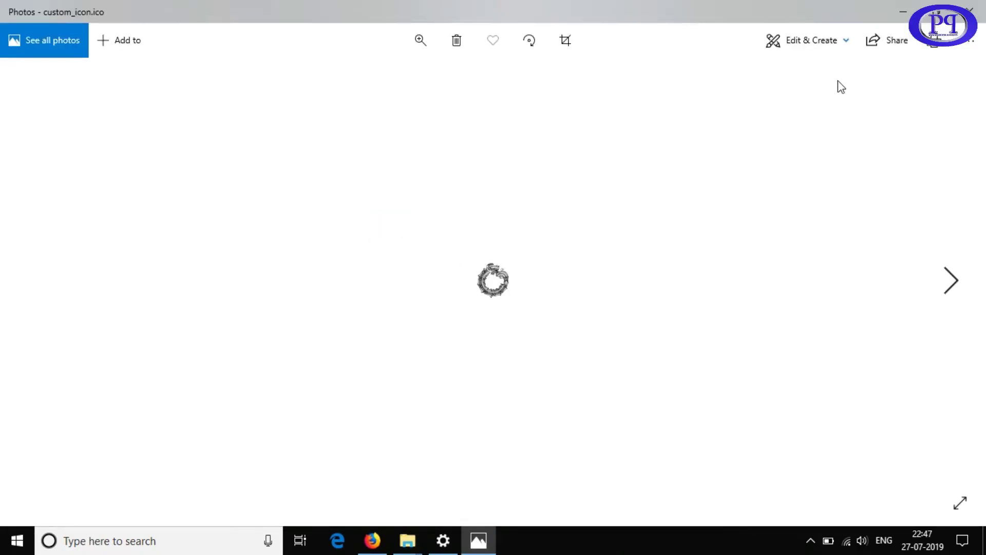
pyautogui.click(969, 12)
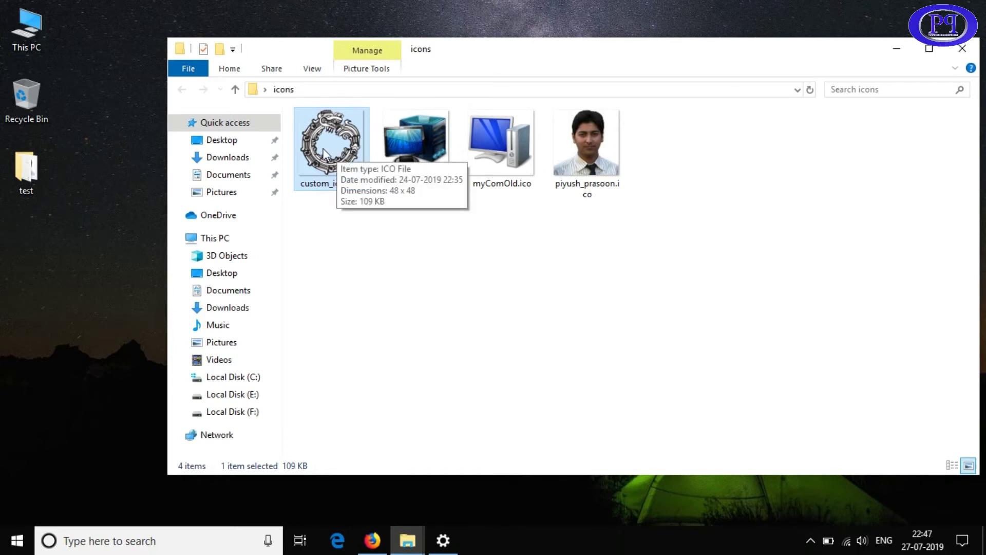
# From the Themes page, pick This PC in Desktop icon settings and browse for a replacement icon file
pyautogui.click(443, 540)
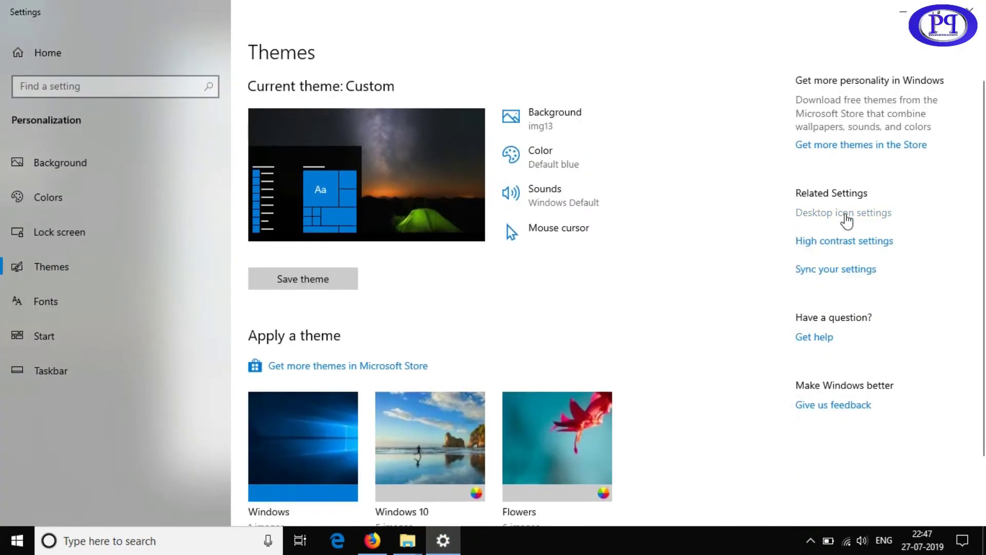
pyautogui.click(843, 212)
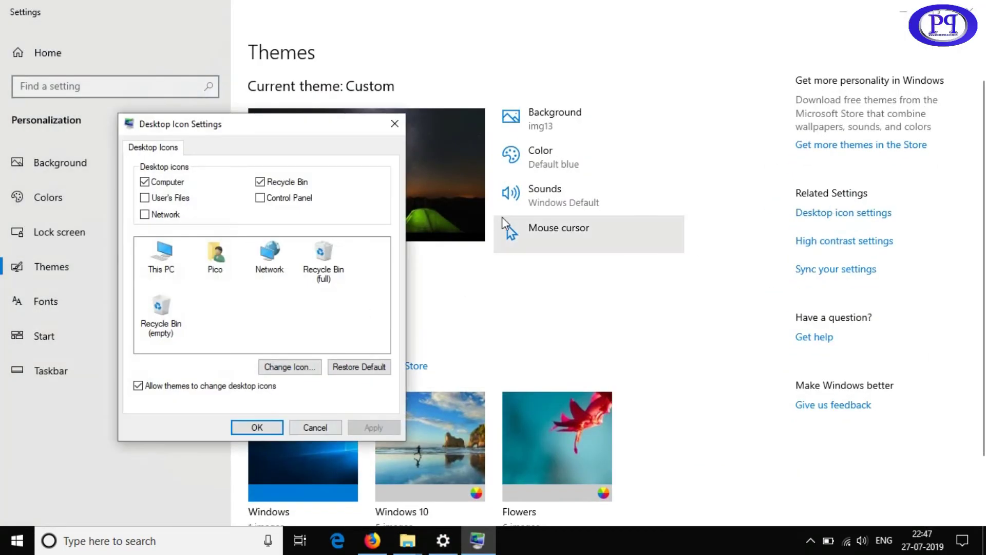
pyautogui.click(163, 256)
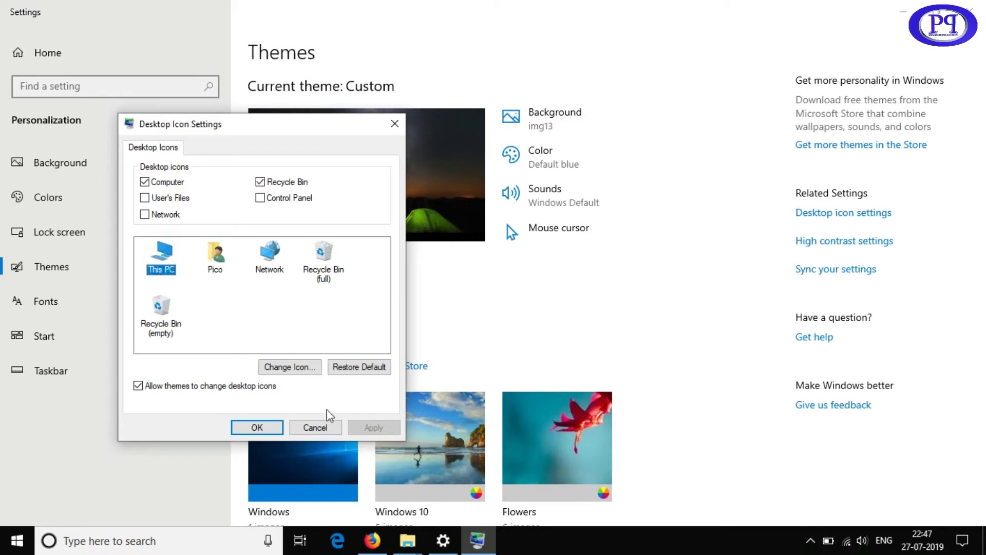
pyautogui.click(298, 367)
pyautogui.click(342, 233)
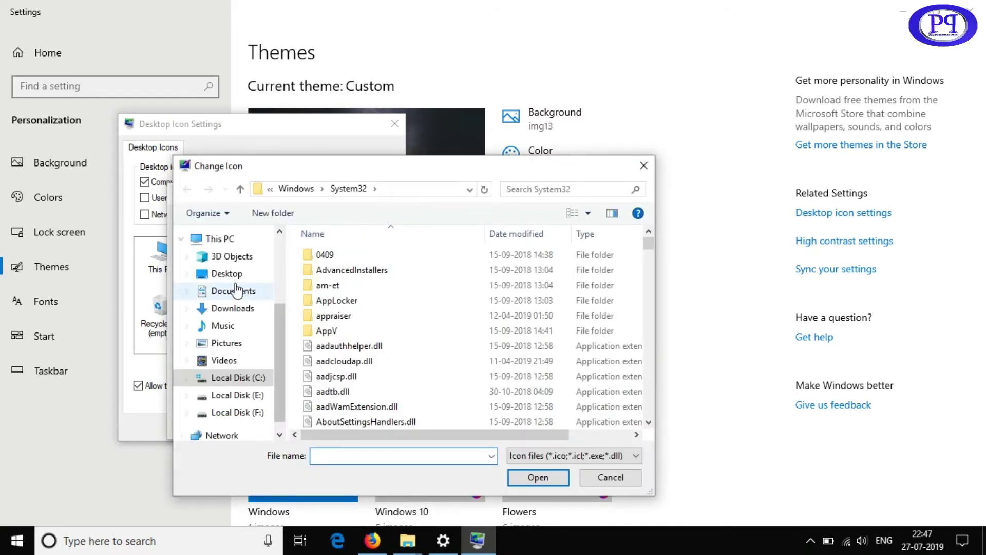